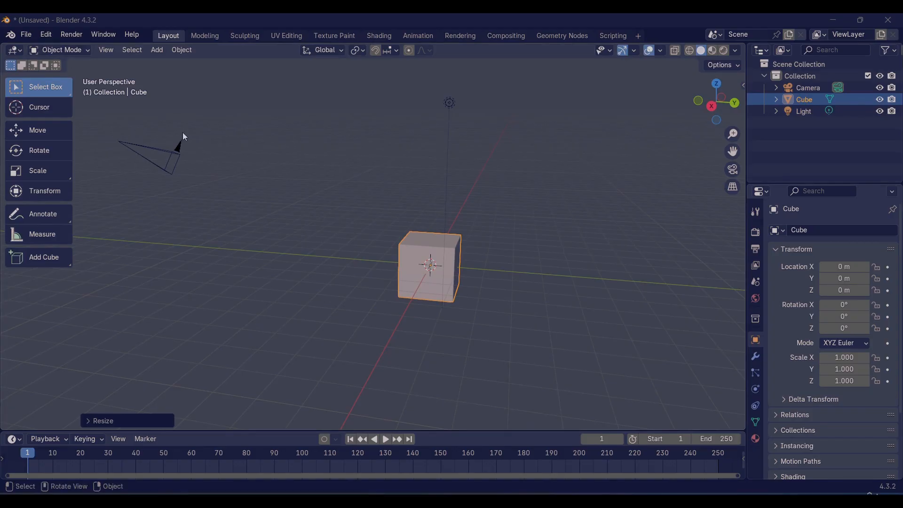
# Step: Start a new General file without saving the current changes and select the default cube
pyautogui.click(27, 36)
pyautogui.moveTo(31, 49)
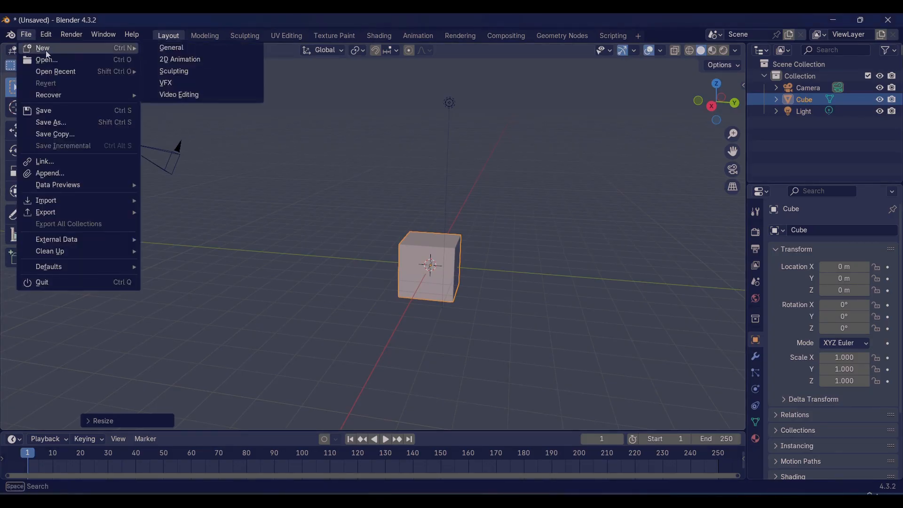
pyautogui.click(173, 48)
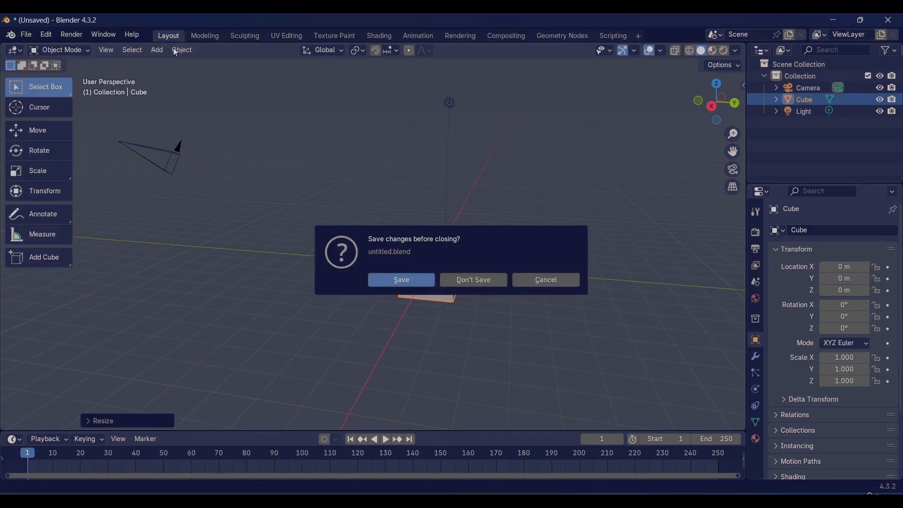
pyautogui.click(475, 282)
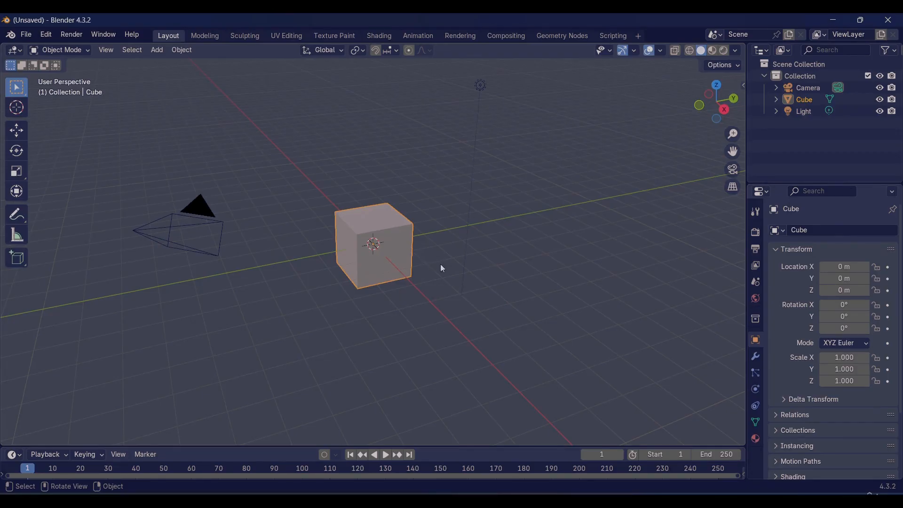
pyautogui.click(403, 227)
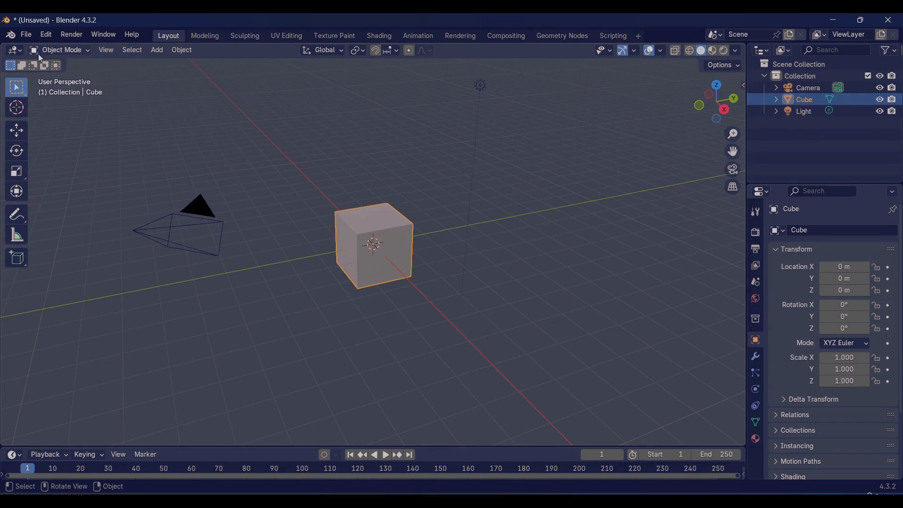
pyautogui.click(83, 53)
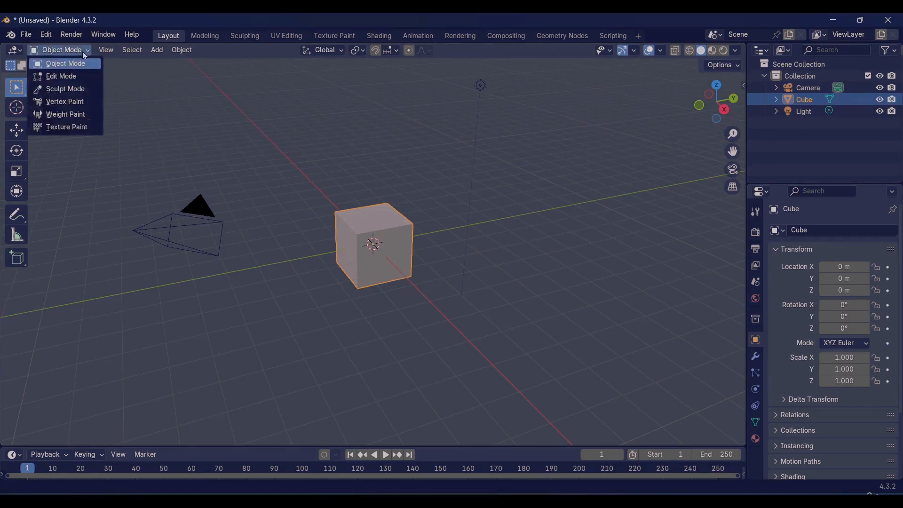
pyautogui.press('F4')
pyautogui.keyDown('ctrl'); pyautogui.moveTo(18, 51); pyautogui.dragTo(117, 149); pyautogui.keyUp('ctrl')
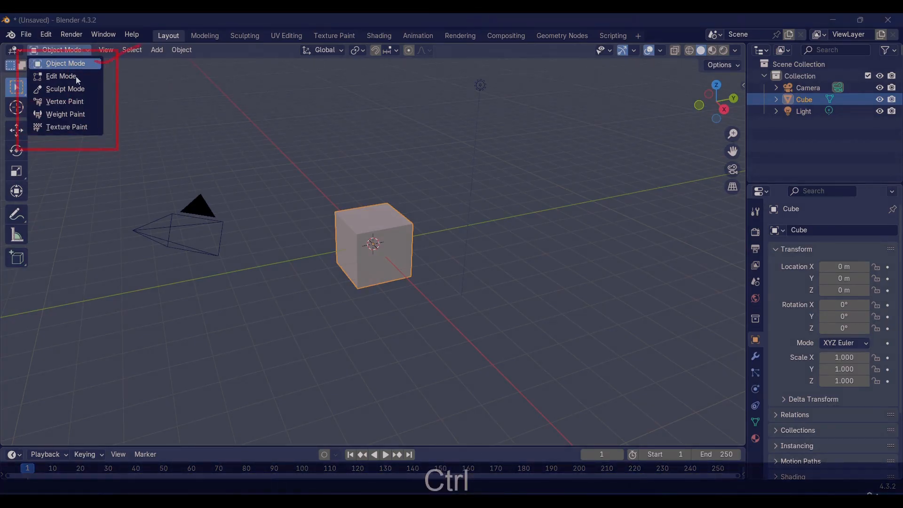
pyautogui.keyDown('ctrl'); pyautogui.moveTo(75, 76); pyautogui.dragTo(109, 66); pyautogui.keyUp('ctrl')
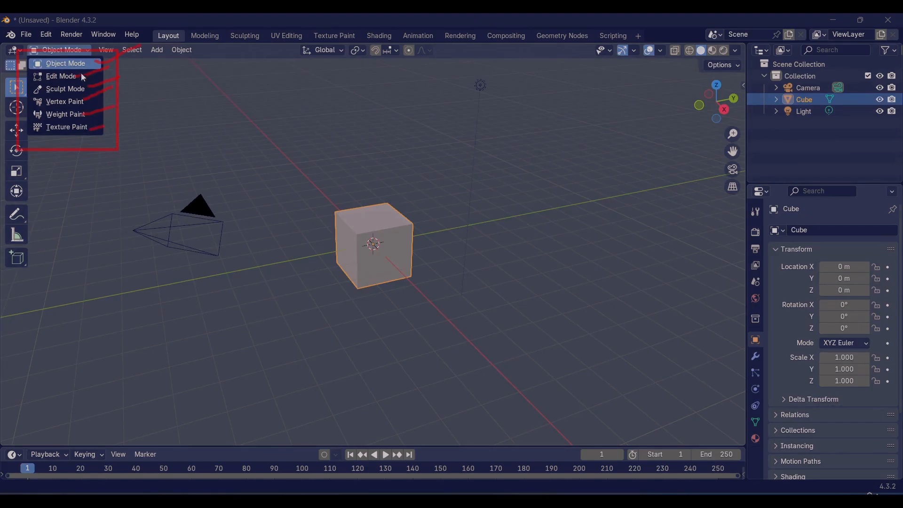
pyautogui.keyDown('ctrl'); pyautogui.moveTo(10, 50); pyautogui.dragTo(127, 84); pyautogui.keyUp('ctrl')
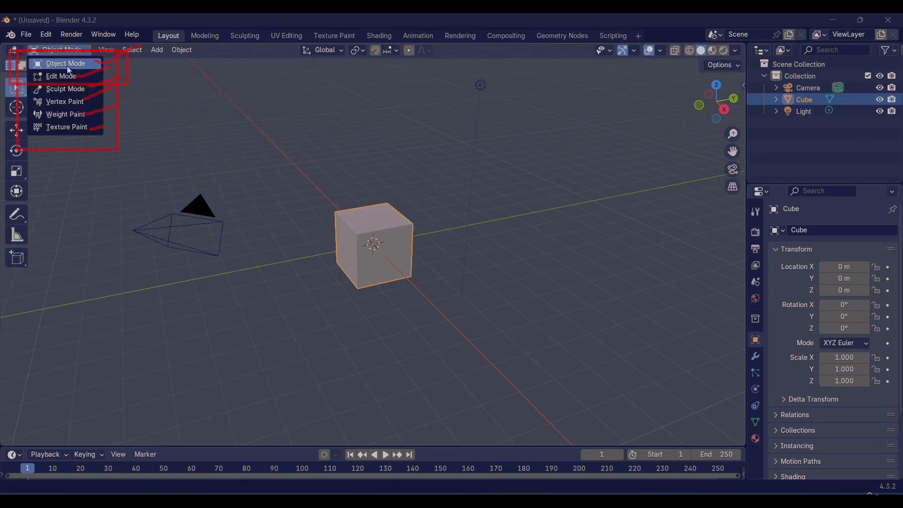
pyautogui.rightClick(162, 88)
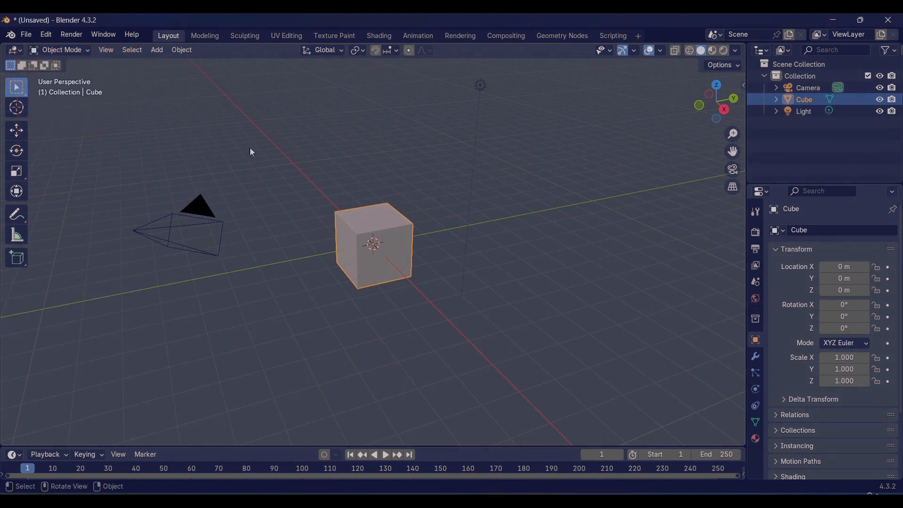
# Step: Switch the cube to Edit Mode and widen the toolbar until the tool names are shown
pyautogui.click(74, 49)
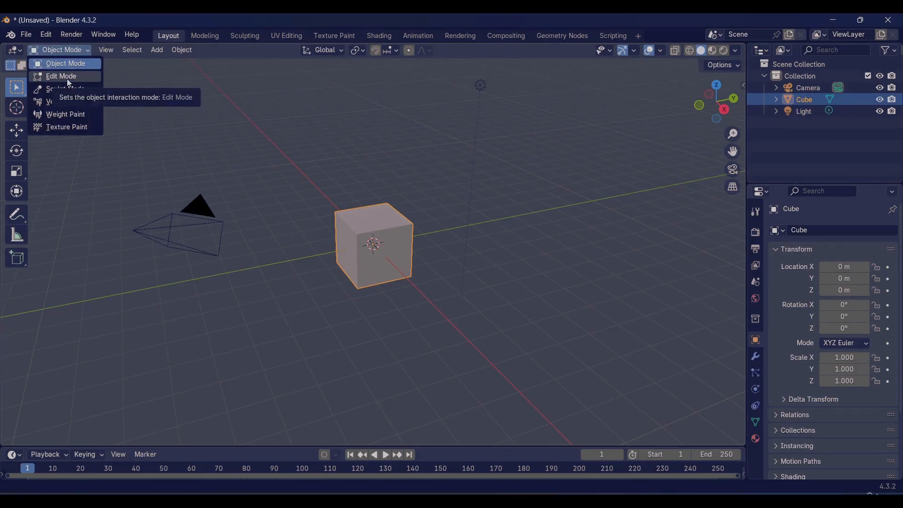
pyautogui.click(67, 78)
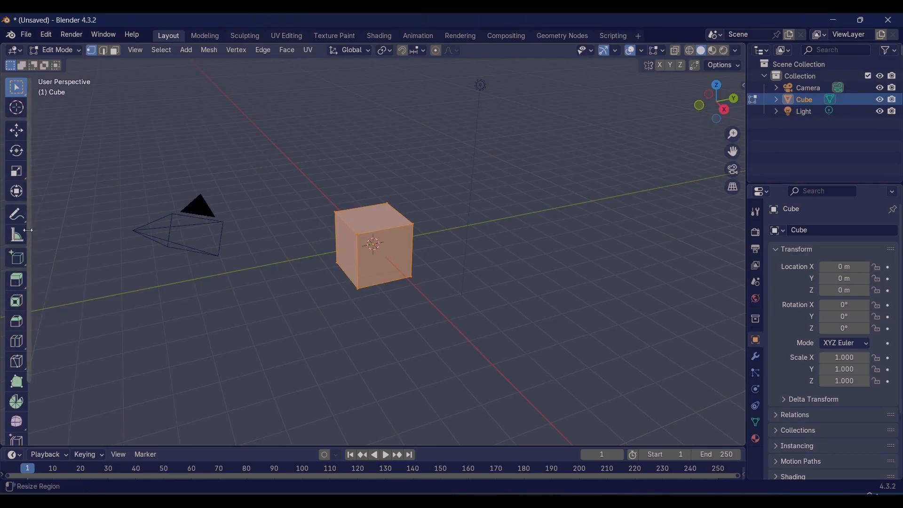
pyautogui.moveTo(27, 230); pyautogui.dragTo(96, 236)
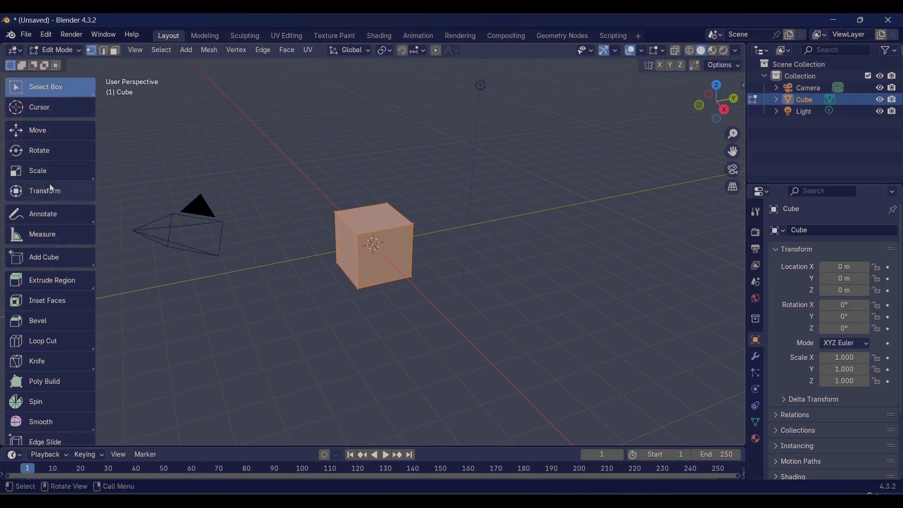
# Step: Compare the tools offered in Object Mode with the full tool list in Edit Mode
pyautogui.click(61, 49)
pyautogui.click(61, 62)
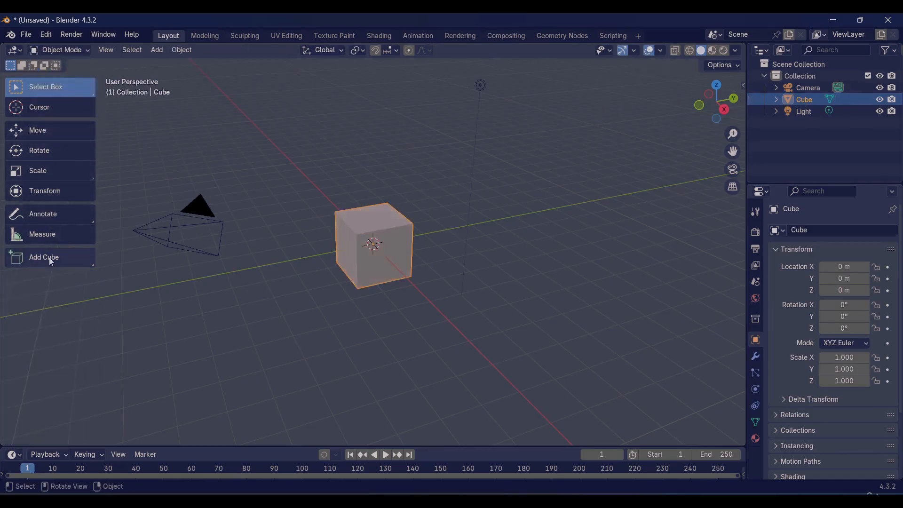
pyautogui.click(62, 51)
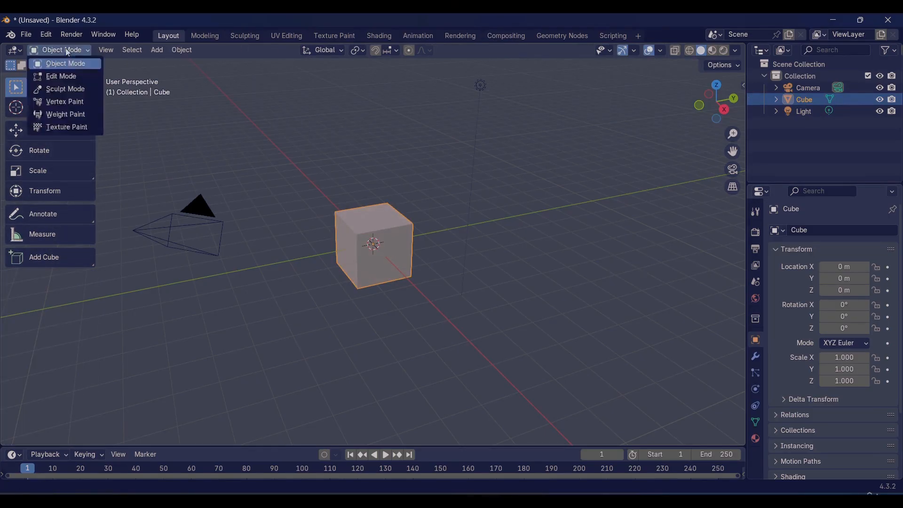
pyautogui.click(67, 75)
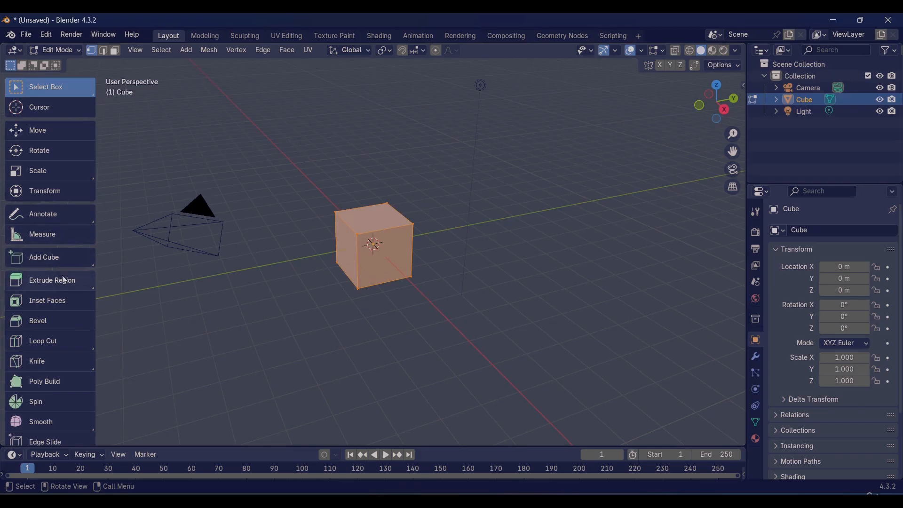
pyautogui.scroll(-4, 60, 379)
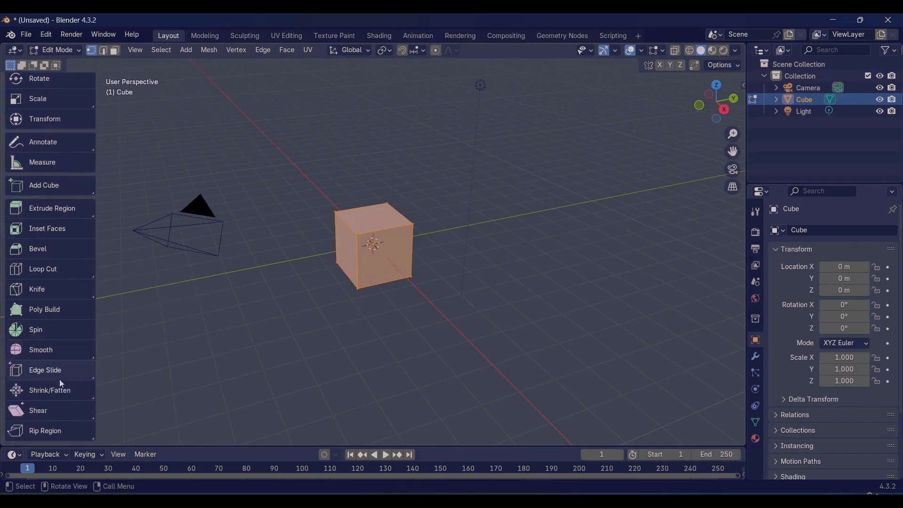
pyautogui.scroll(4, 60, 371)
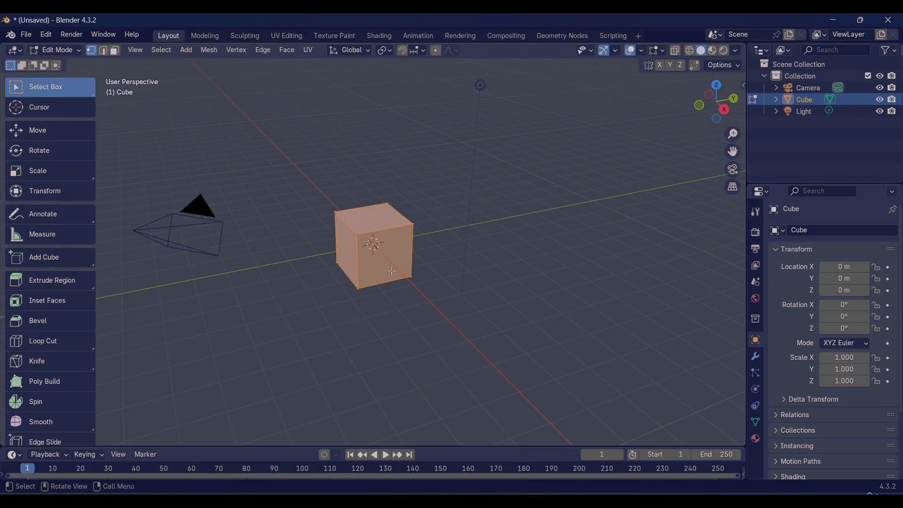
# Step: Deselect all of the cube's geometry and enable the Statistics overlay in the viewport
pyautogui.scroll(4, 393, 282)
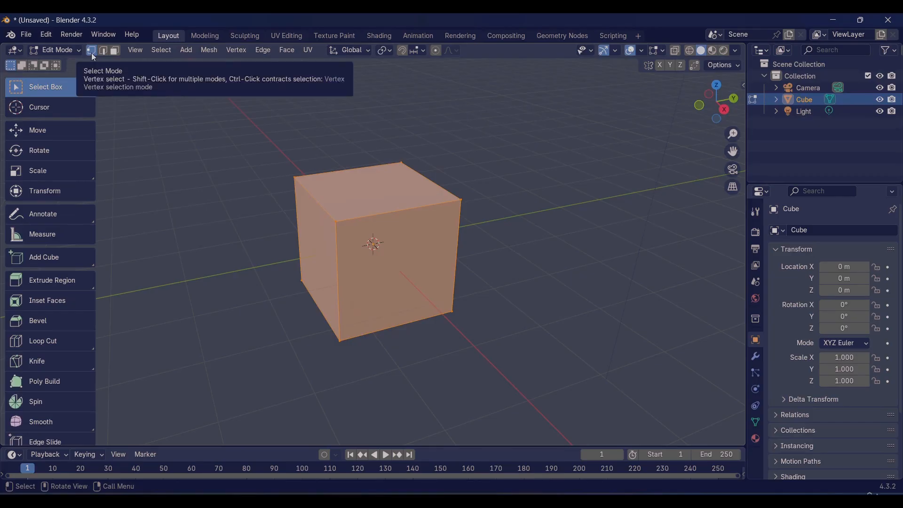
pyautogui.click(495, 186)
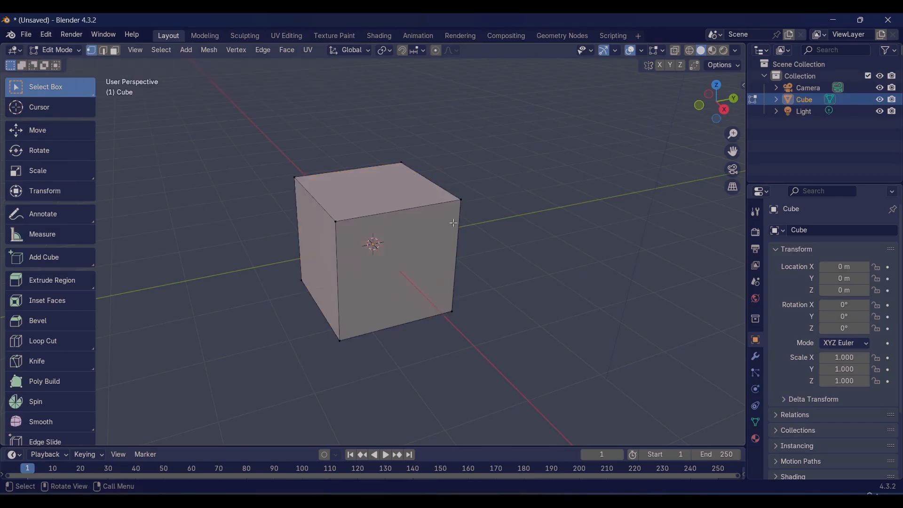
pyautogui.scroll(1, 395, 233)
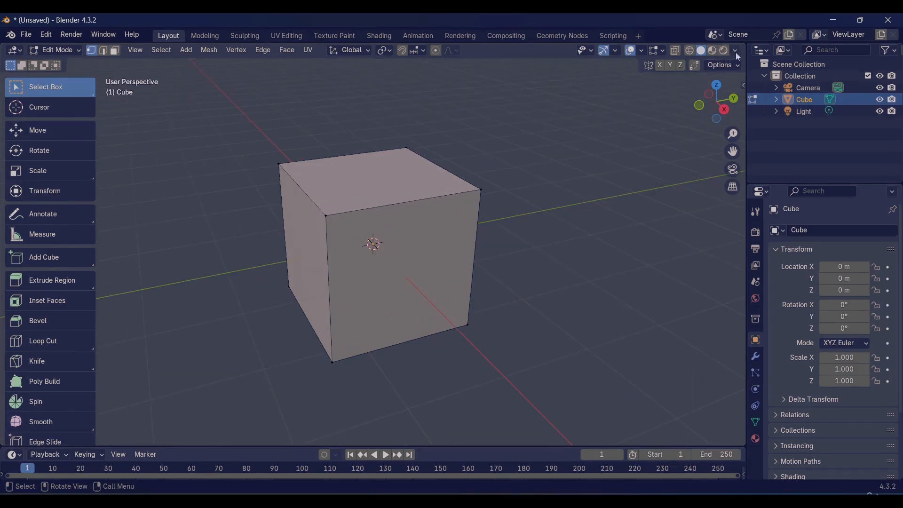
pyautogui.click(641, 50)
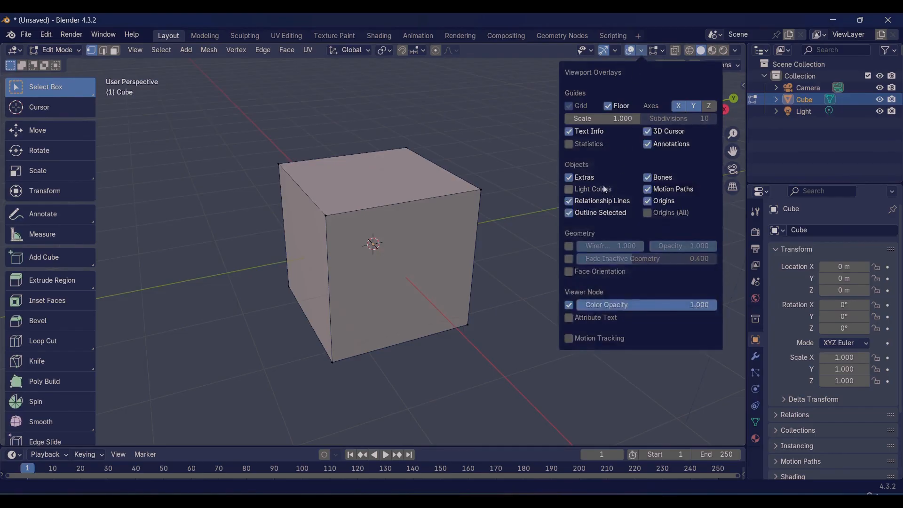
pyautogui.click(569, 145)
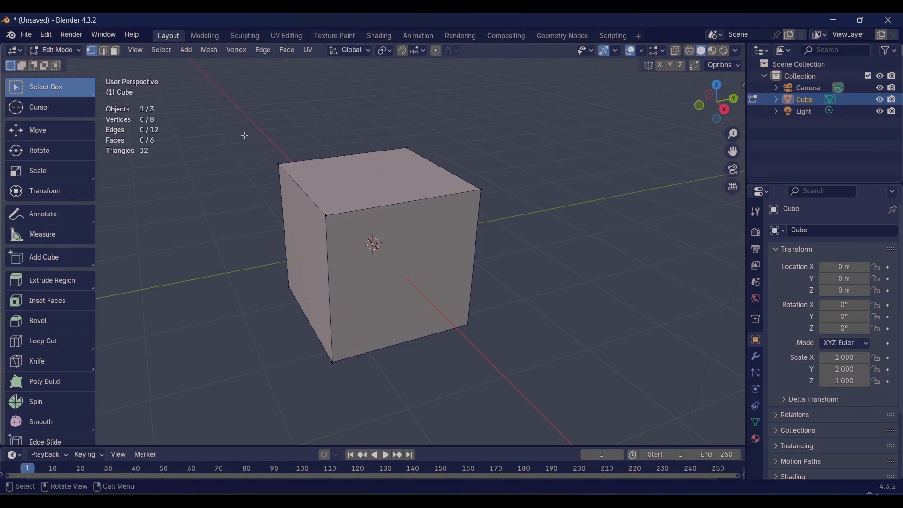
pyautogui.moveTo(296, 193); pyautogui.dragTo(316, 210, button='middle')
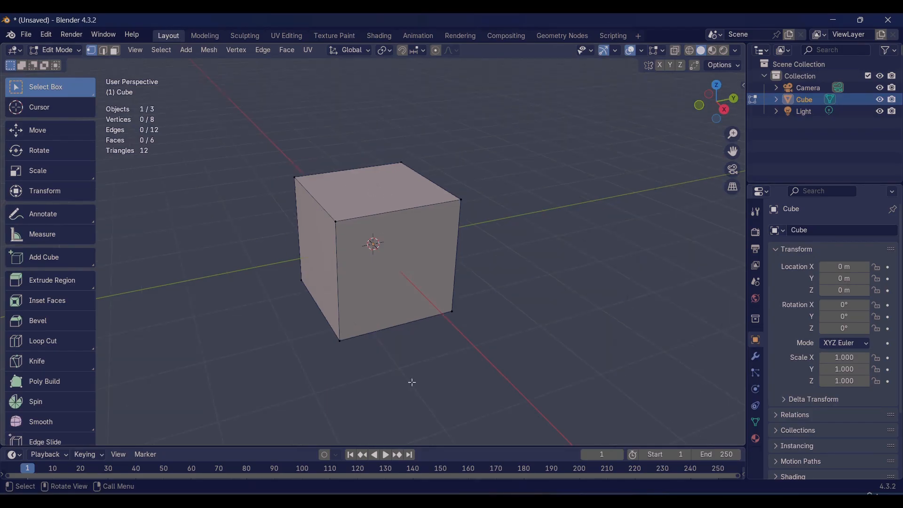
pyautogui.scroll(1, 399, 309)
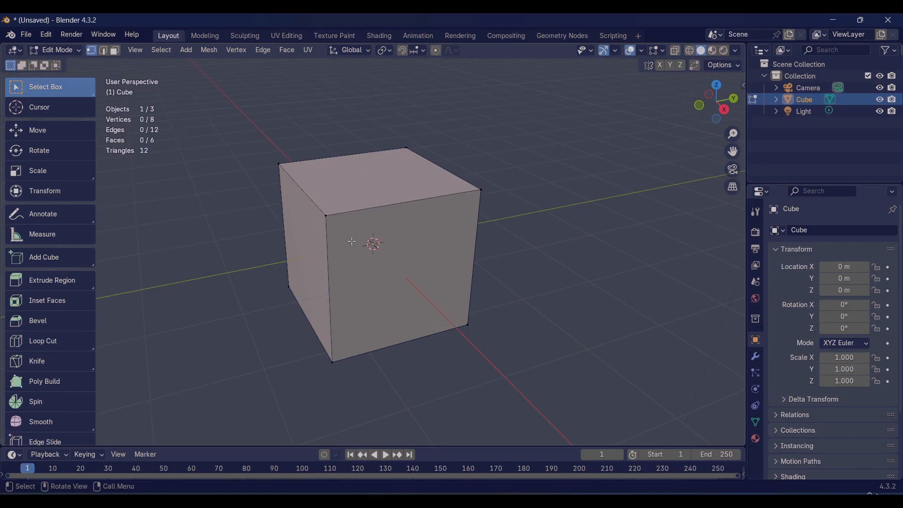
pyautogui.press('F4')
pyautogui.moveTo(157, 119); pyautogui.dragTo(210, 88)
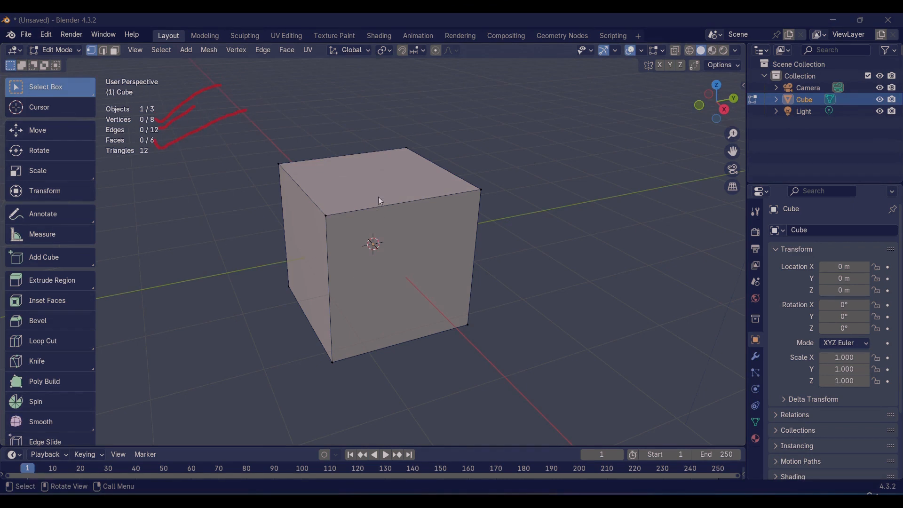
pyautogui.press('Escape')
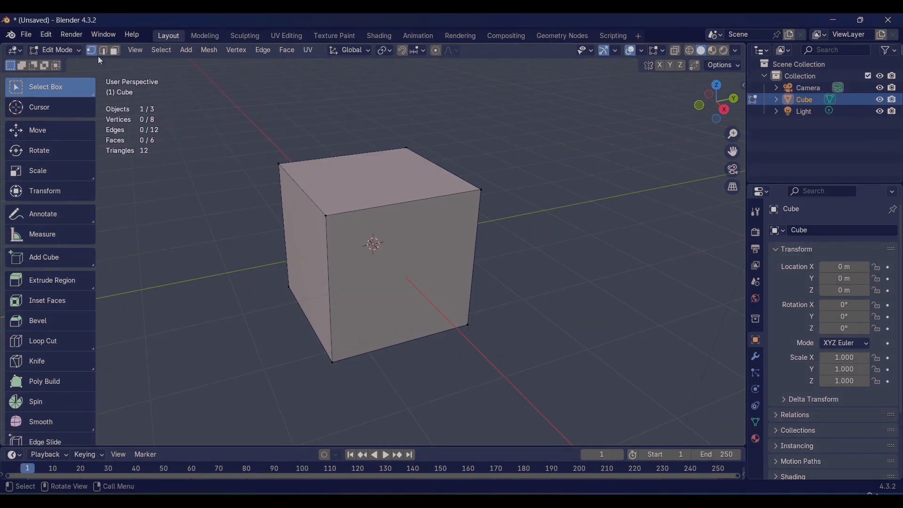
# Step: Select individual corner vertices of the cube one at a time from different sides
pyautogui.click(318, 204)
pyautogui.click(332, 360)
pyautogui.keyDown('alt'); pyautogui.moveTo(404, 380); pyautogui.dragTo(611, 373, button='middle'); pyautogui.keyUp('alt')
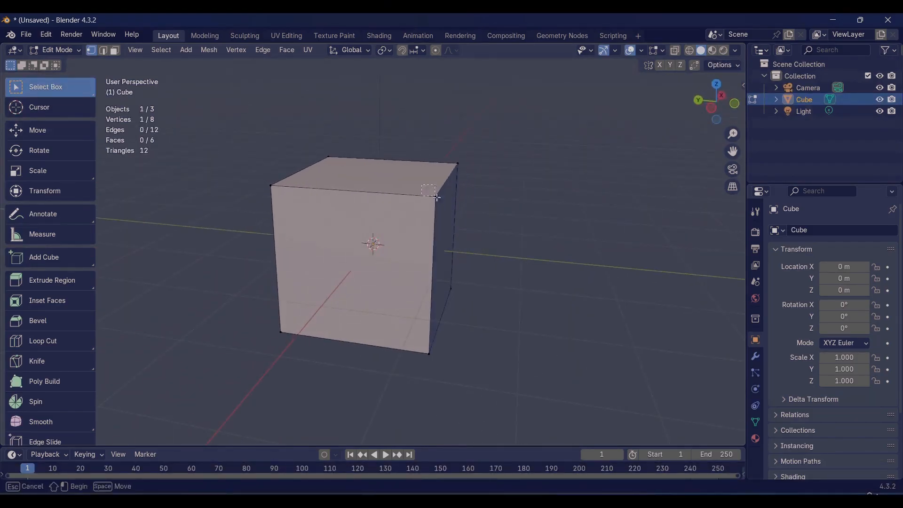
pyautogui.click(428, 352)
pyautogui.keyDown('alt'); pyautogui.moveTo(304, 222); pyautogui.dragTo(461, 283, button='middle'); pyautogui.keyUp('alt')
pyautogui.click(249, 168)
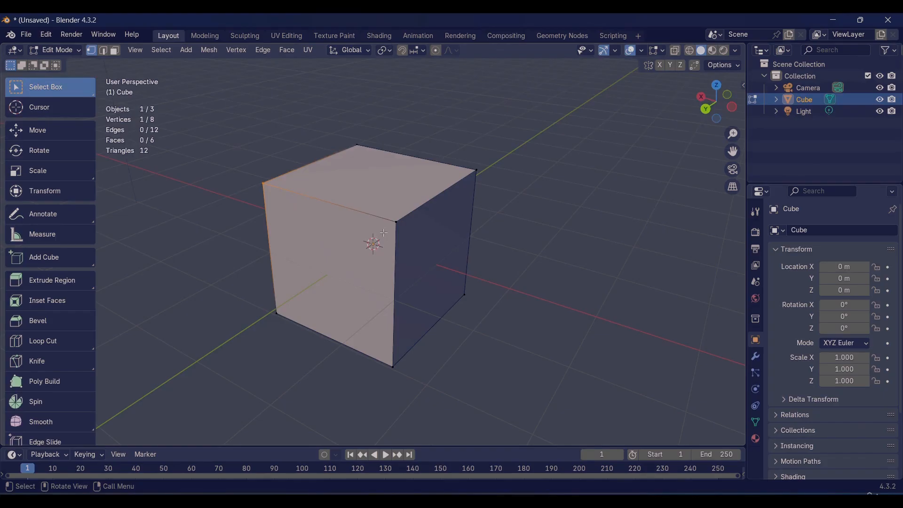
# Step: Select the cube's seven visible vertices together and clear the selection
pyautogui.click(398, 221)
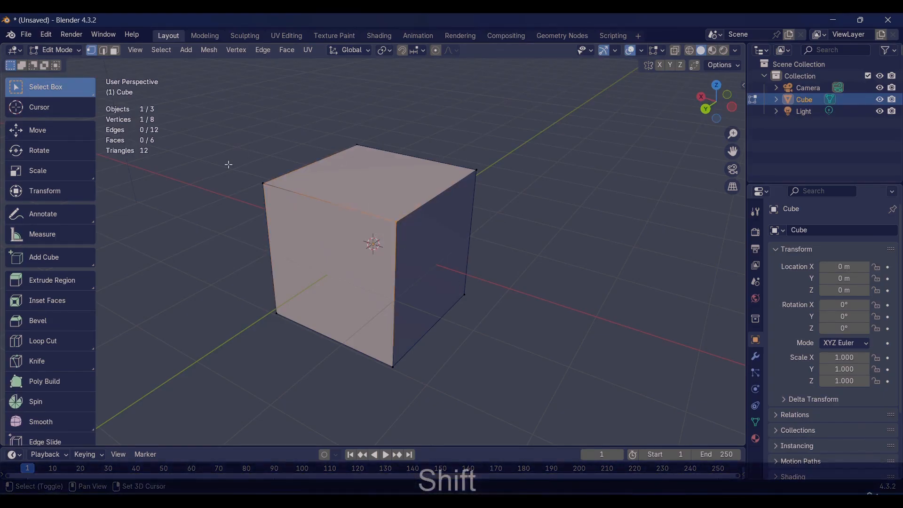
pyautogui.keyDown('shift'); pyautogui.click(263, 184); pyautogui.keyUp('shift')
pyautogui.keyDown('shift'); pyautogui.moveTo(456, 156); pyautogui.dragTo(508, 191); pyautogui.keyUp('shift')
pyautogui.keyDown('shift'); pyautogui.click(355, 138); pyautogui.keyUp('shift')
pyautogui.keyDown('shift'); pyautogui.click(392, 366); pyautogui.keyUp('shift')
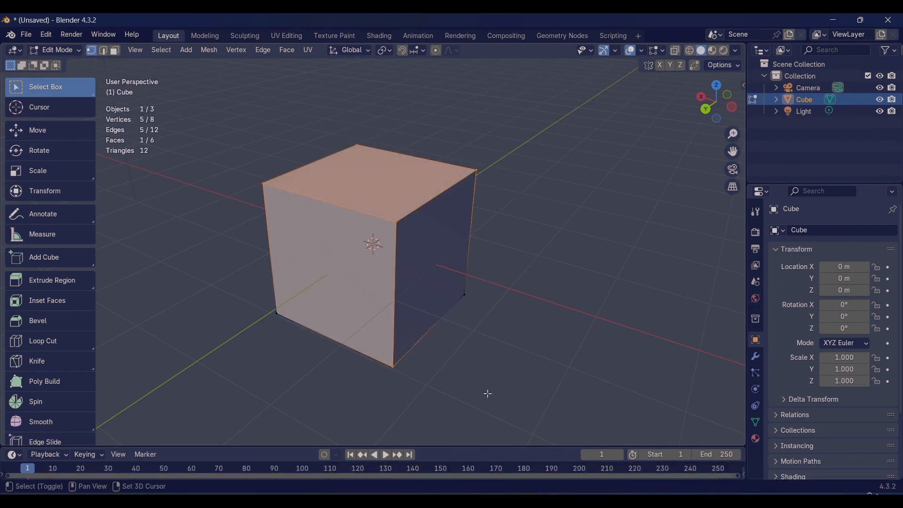
pyautogui.keyDown('shift'); pyautogui.click(464, 295); pyautogui.keyUp('shift')
pyautogui.keyDown('shift'); pyautogui.click(260, 302); pyautogui.keyUp('shift')
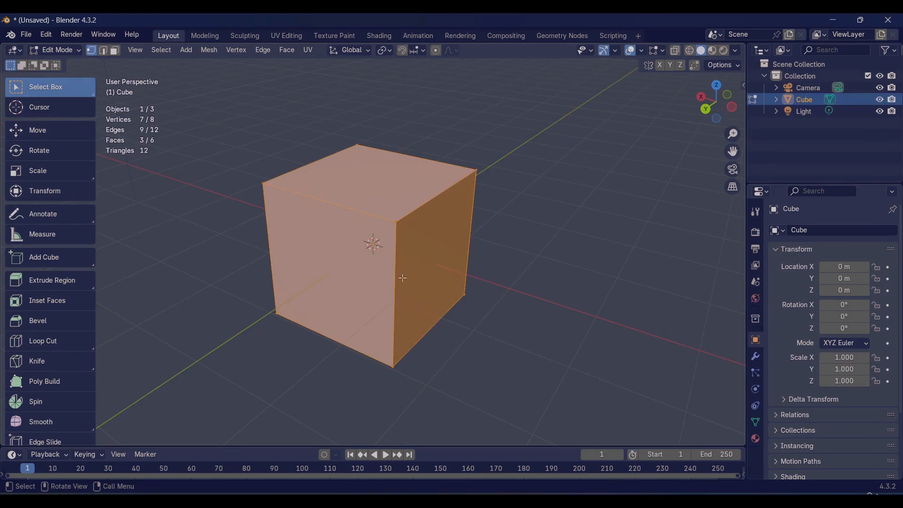
pyautogui.click(533, 265)
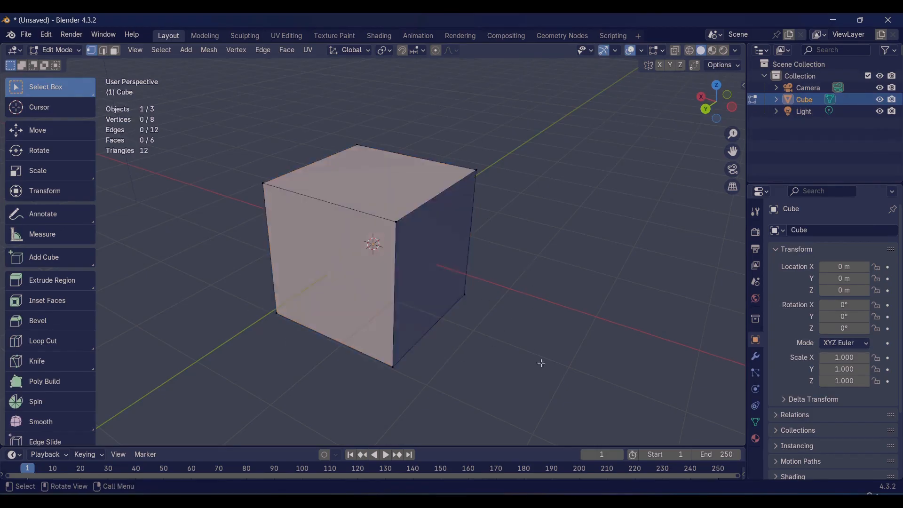
# Step: Switch to edge selection and select the top edges and the front vertical edge of the cube one at a time
pyautogui.click(103, 50)
pyautogui.click(421, 207)
pyautogui.click(353, 209)
pyautogui.click(321, 161)
pyautogui.click(403, 155)
pyautogui.click(436, 196)
pyautogui.click(400, 277)
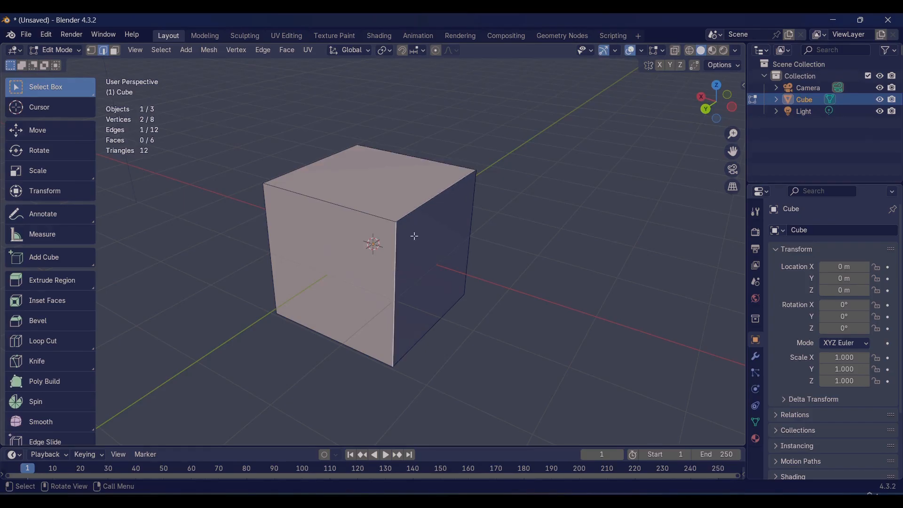
# Step: Extend the edge selection with the cube's top edges and its other visible vertical edges
pyautogui.keyDown('shift'); pyautogui.click(342, 206); pyautogui.keyUp('shift')
pyautogui.keyDown('shift'); pyautogui.click(320, 159); pyautogui.keyUp('shift')
pyautogui.keyDown('shift'); pyautogui.click(395, 153); pyautogui.keyUp('shift')
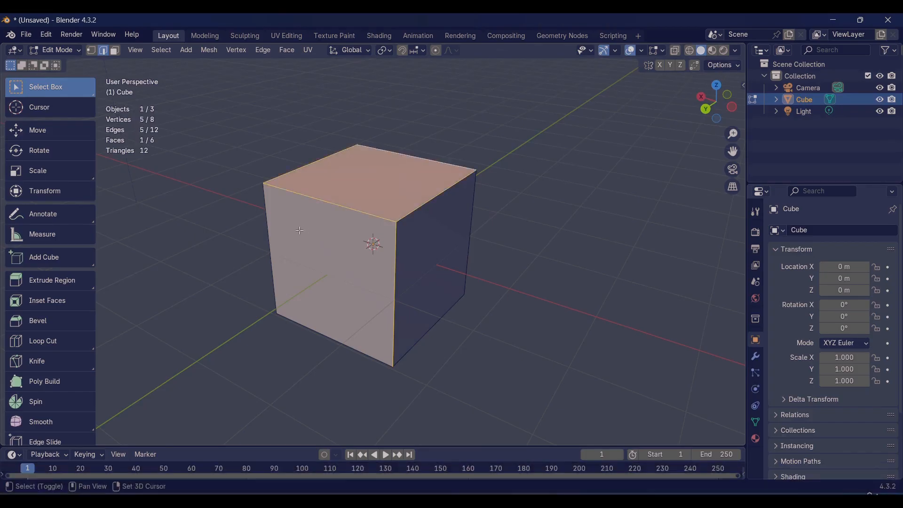
pyautogui.keyDown('shift'); pyautogui.click(271, 221); pyautogui.keyUp('shift')
pyautogui.click(471, 198)
# Step: Switch to face selection, pick the cube's three visible faces singly and together, and clear the selection
pyautogui.click(114, 50)
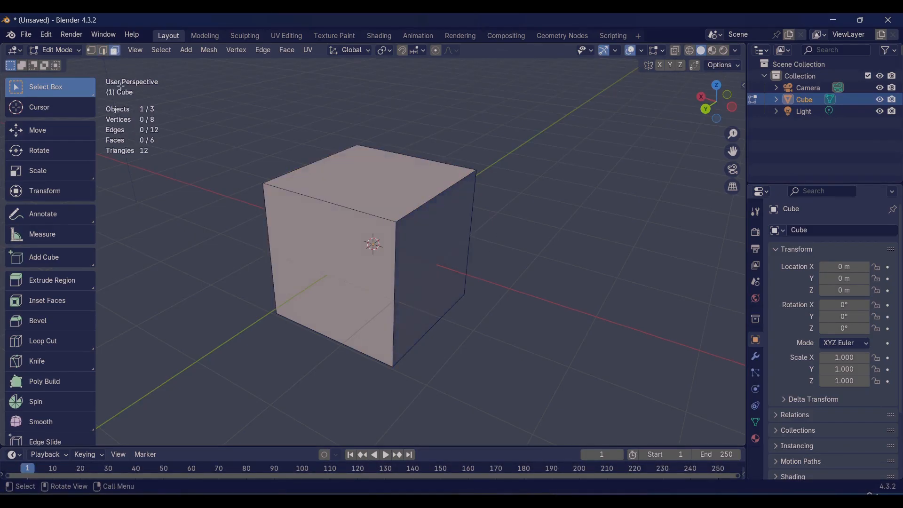
pyautogui.click(330, 197)
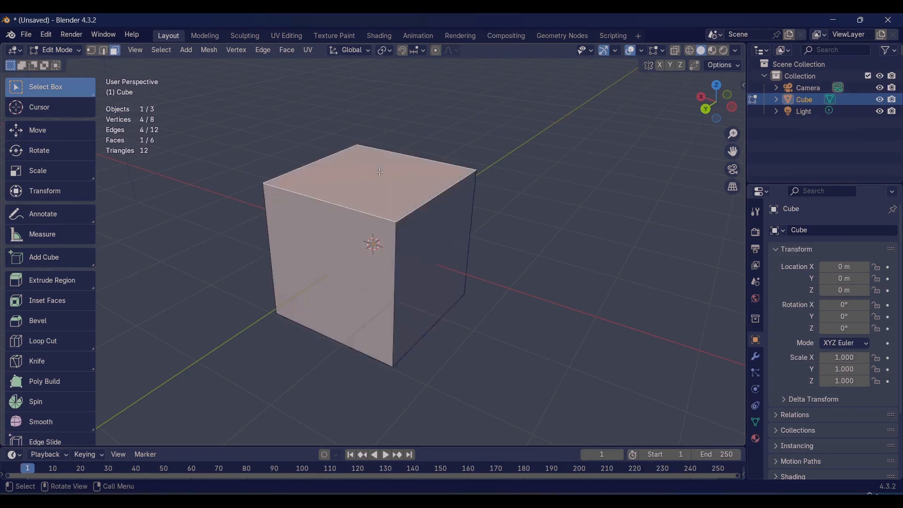
pyautogui.click(419, 212)
pyautogui.click(411, 195)
pyautogui.keyDown('shift'); pyautogui.click(357, 245); pyautogui.keyUp('shift')
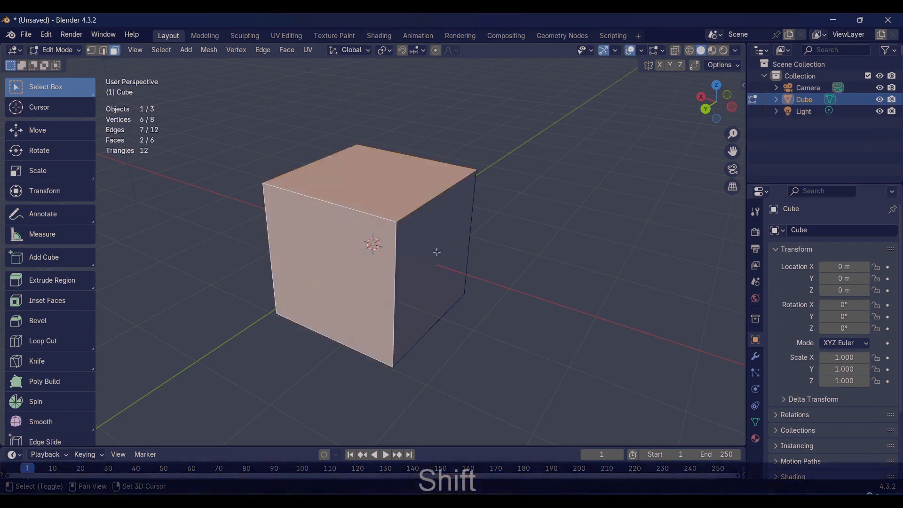
pyautogui.keyDown('shift'); pyautogui.click(463, 245); pyautogui.keyUp('shift')
pyautogui.moveTo(530, 232)
pyautogui.mouseDown(button='middle')
pyautogui.moveTo(503, 228)
pyautogui.moveTo(580, 229)
pyautogui.moveTo(555, 221)
pyautogui.moveTo(526, 236)
pyautogui.mouseUp(button='middle')
pyautogui.click(580, 229)
# Step: Select all of the cube's geometry at once and deselect it
pyautogui.scroll(-2, 535, 232)
pyautogui.keyDown('alt'); pyautogui.keyDown('shift'); pyautogui.moveTo(557, 274); pyautogui.dragTo(495, 270); pyautogui.keyUp('shift'); pyautogui.keyUp('alt')
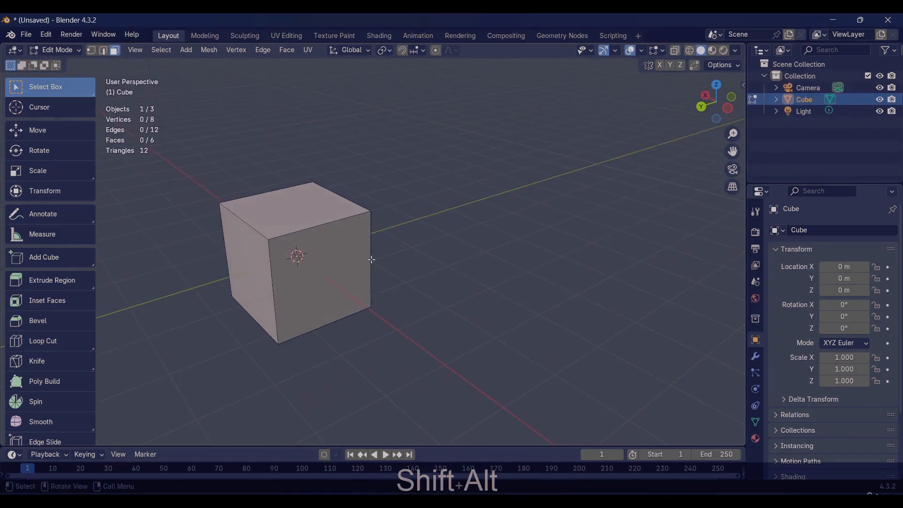
pyautogui.press('a')
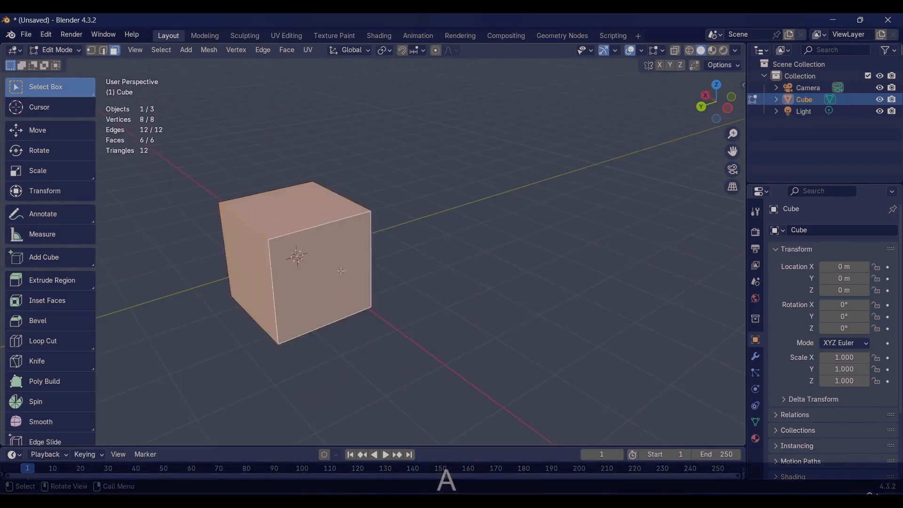
pyautogui.keyDown('alt'); pyautogui.moveTo(342, 270); pyautogui.dragTo(469, 261); pyautogui.keyUp('alt')
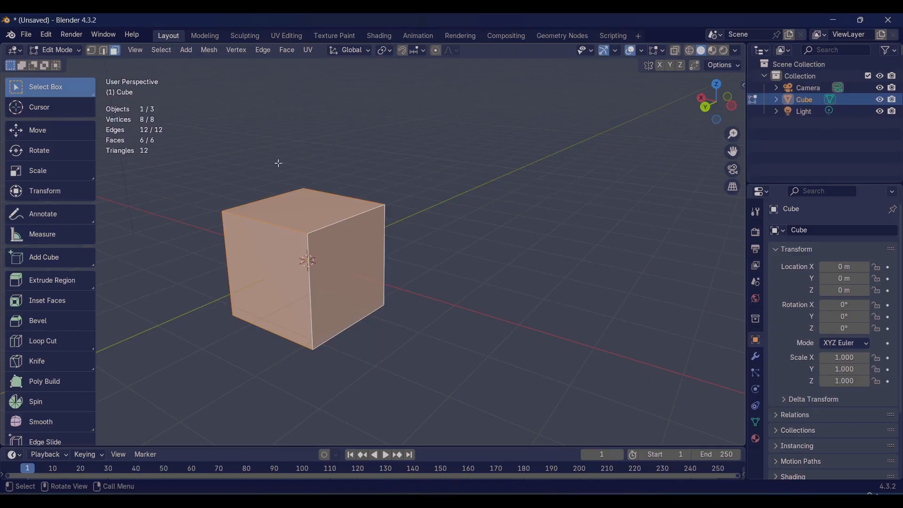
pyautogui.click(314, 157)
# Step: Select the cube's top face and extrude it upward with Extrude Region to add an upper block
pyautogui.click(300, 218)
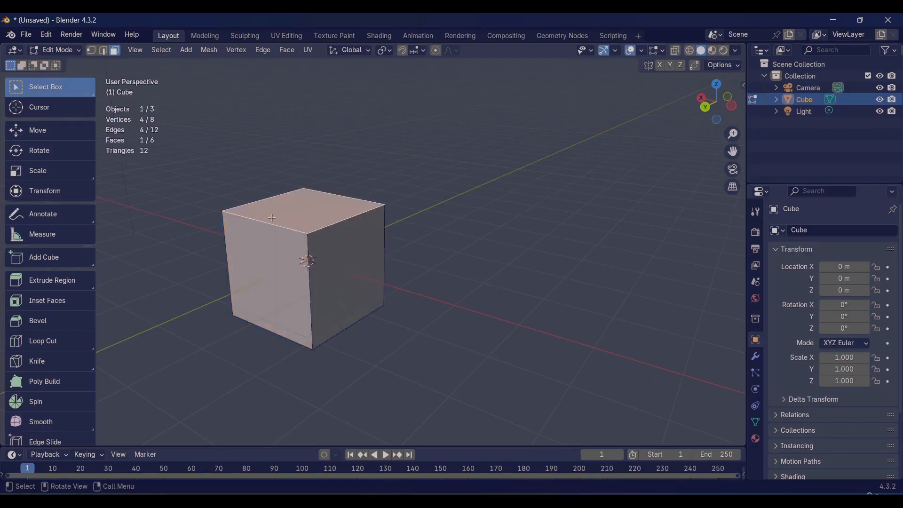
pyautogui.scroll(2, 271, 218)
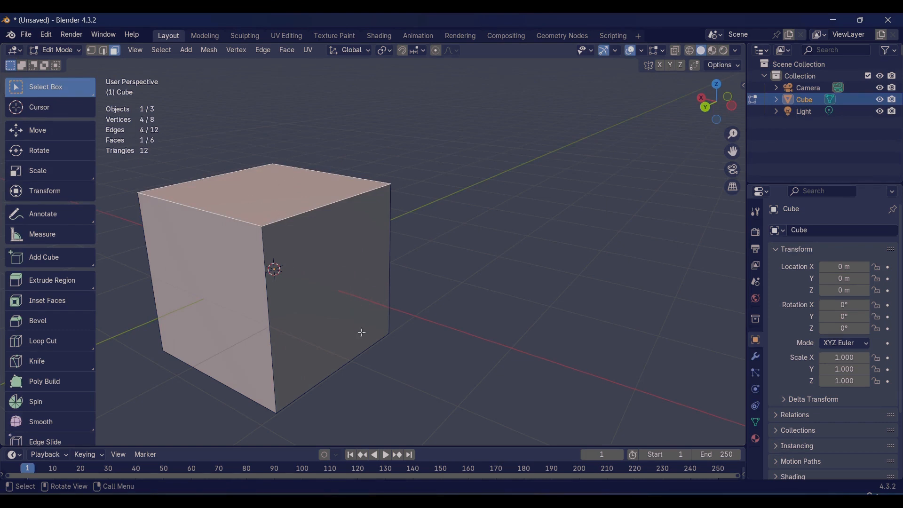
pyautogui.scroll(-1, 344, 297)
pyautogui.keyDown('shift'); pyautogui.moveTo(348, 306); pyautogui.dragTo(455, 312, button='middle'); pyautogui.keyUp('shift')
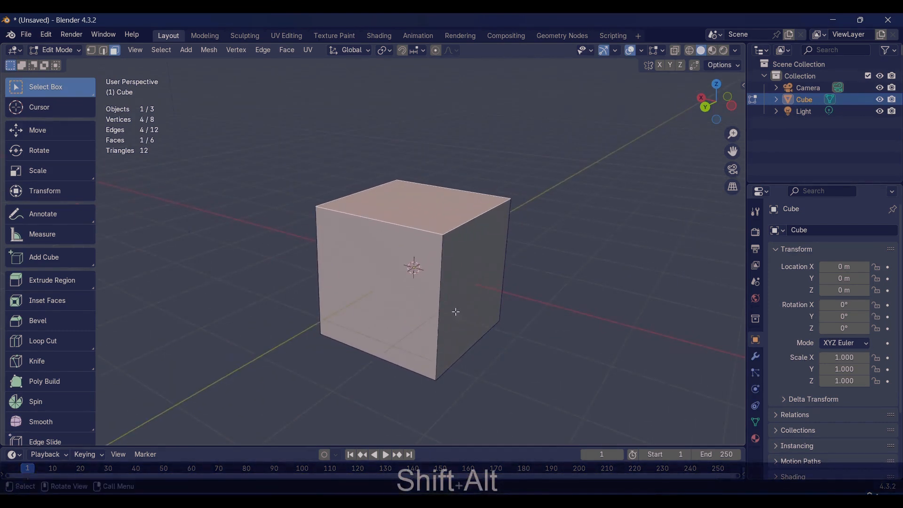
pyautogui.keyDown('alt'); pyautogui.moveTo(500, 296); pyautogui.dragTo(408, 201); pyautogui.keyUp('alt')
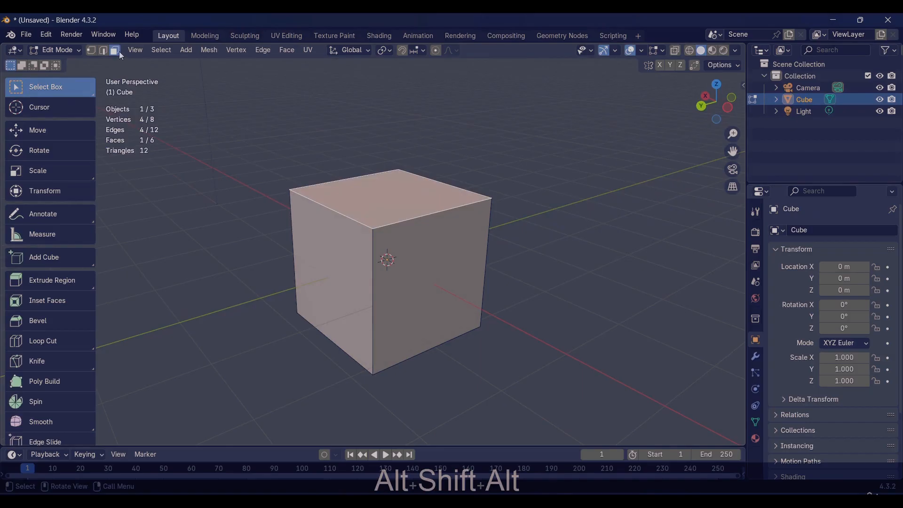
pyautogui.click(61, 288)
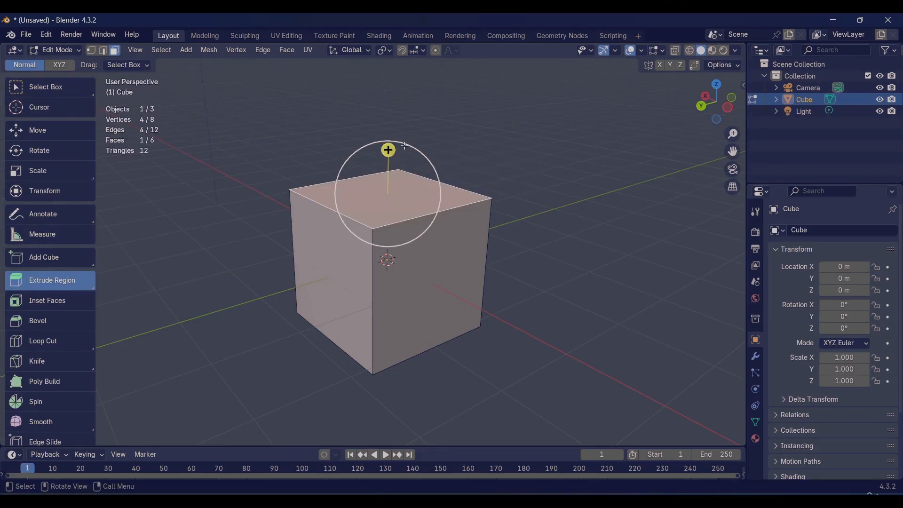
pyautogui.moveTo(389, 150); pyautogui.dragTo(378, 117)
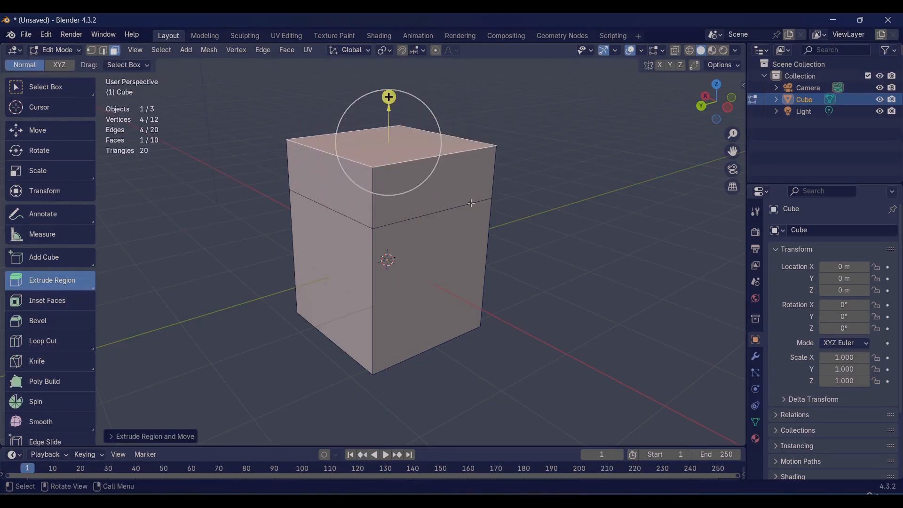
# Step: Extrude the upper block's side face outward, and extrude the top face of the resulting projection upward
pyautogui.click(446, 178)
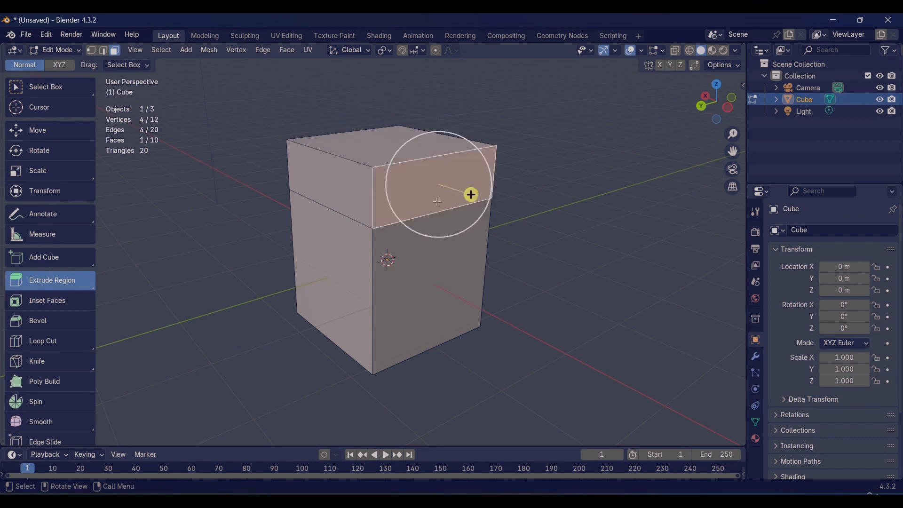
pyautogui.click(436, 259)
pyautogui.click(426, 192)
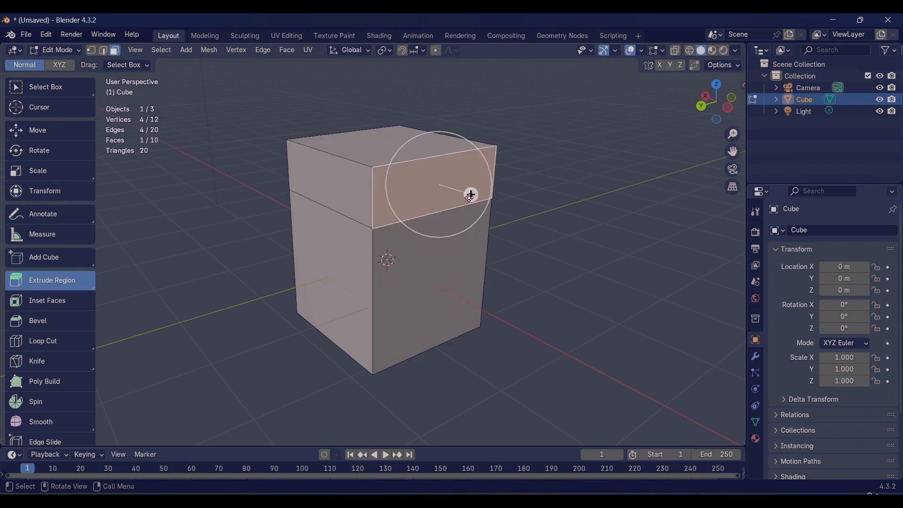
pyautogui.moveTo(469, 196); pyautogui.dragTo(556, 252)
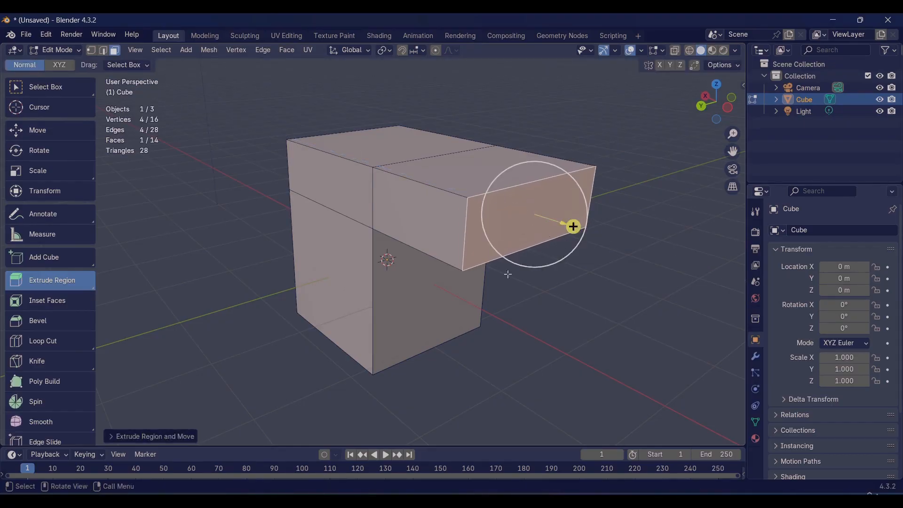
pyautogui.click(462, 174)
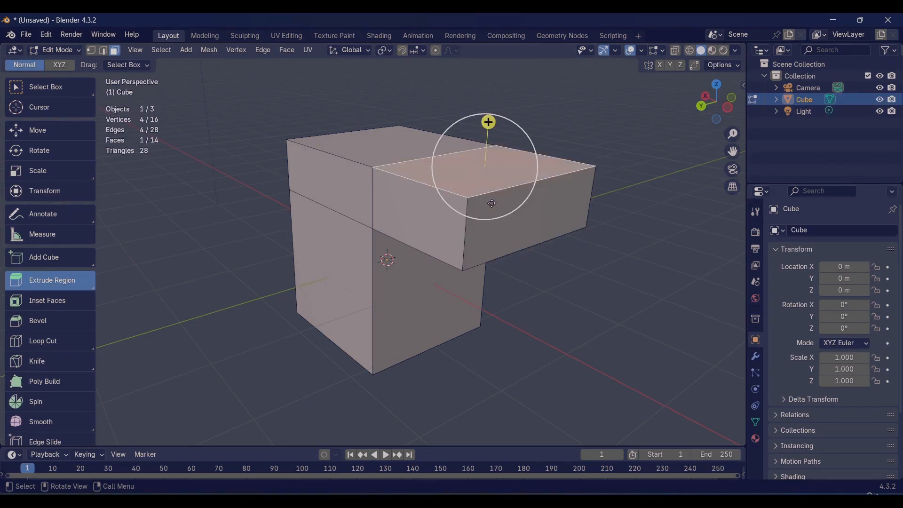
pyautogui.moveTo(489, 122); pyautogui.dragTo(508, 75)
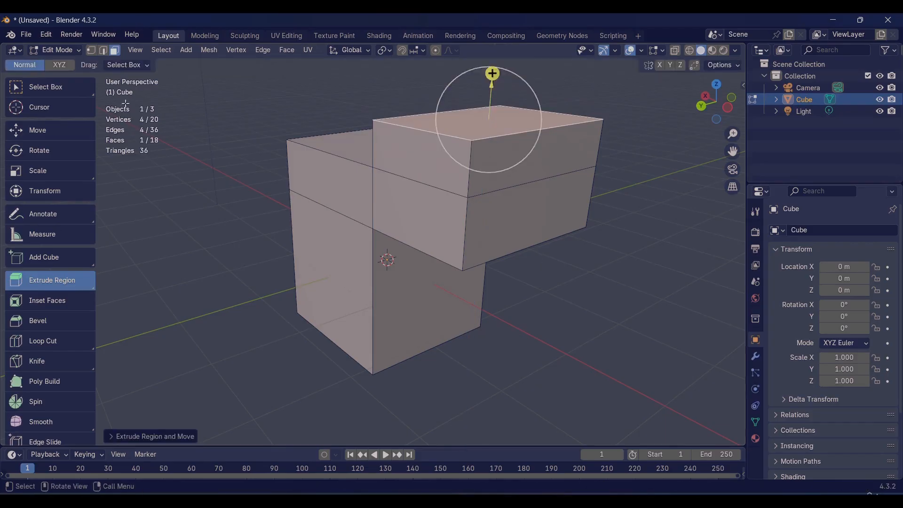
# Step: Switch to vertex selection and extrude the middle vertex of the projection's outer front vertical edge into a loose edge
pyautogui.click(103, 51)
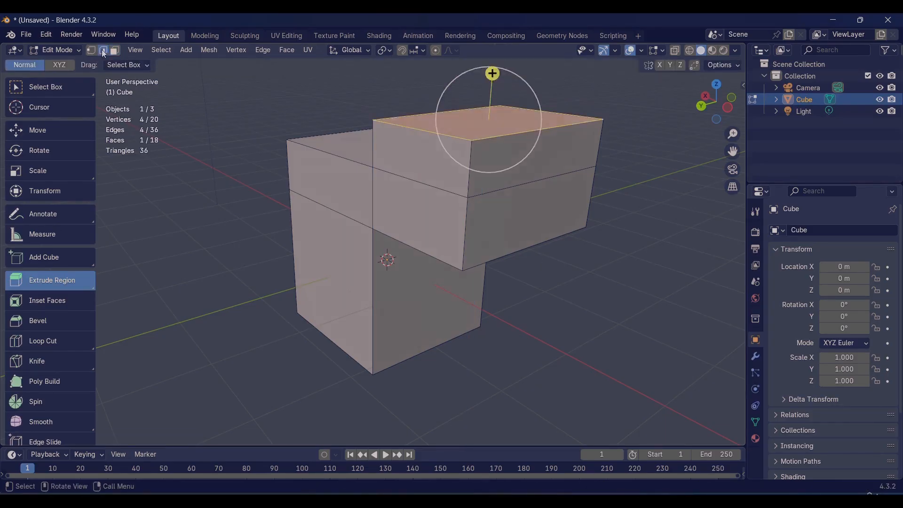
pyautogui.click(92, 51)
pyautogui.hotkey('alt', 'a')
pyautogui.click(469, 211)
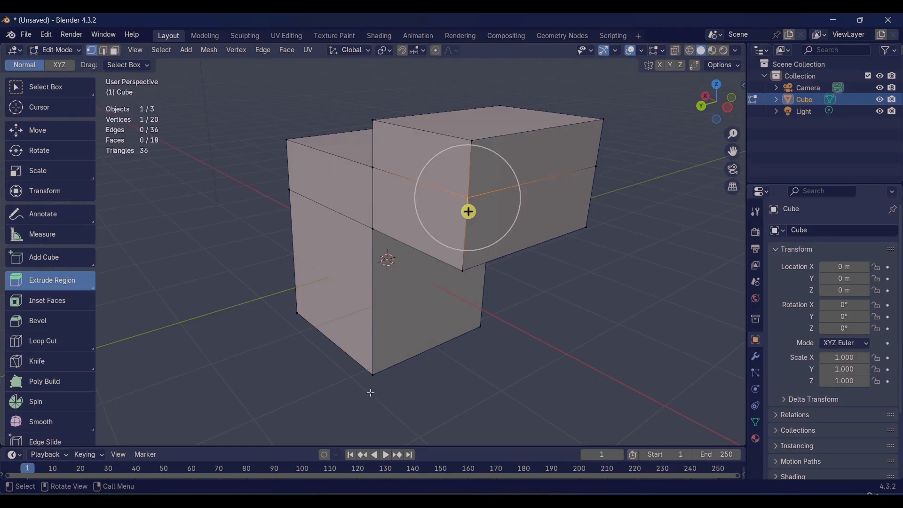
pyautogui.moveTo(368, 393); pyautogui.dragTo(410, 394, button='middle')
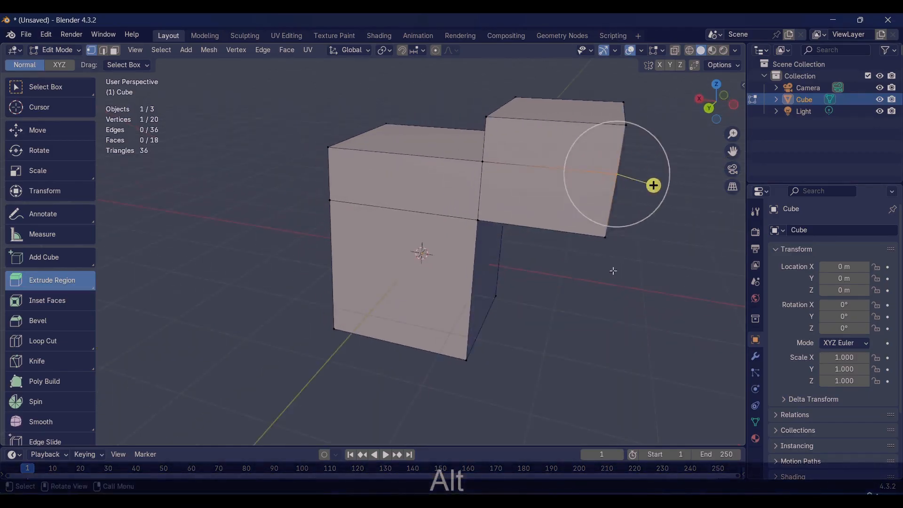
pyautogui.moveTo(654, 185); pyautogui.dragTo(691, 210)
pyautogui.scroll(5, 687, 226)
pyautogui.keyDown('shift'); pyautogui.moveTo(694, 234); pyautogui.dragTo(525, 300, button='middle'); pyautogui.keyUp('shift')
pyautogui.scroll(-4, 525, 299)
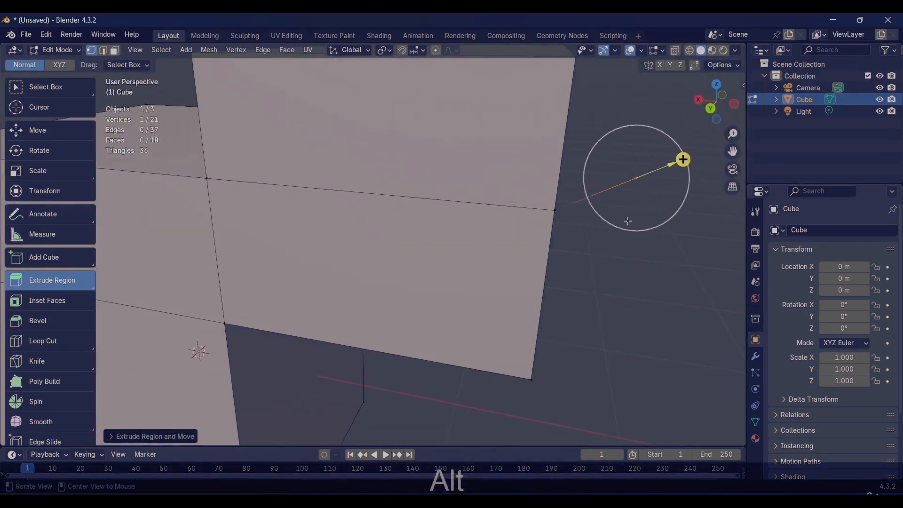
pyautogui.scroll(-3, 579, 224)
pyautogui.keyDown('alt'); pyautogui.keyDown('shift'); pyautogui.moveTo(522, 290); pyautogui.dragTo(604, 242); pyautogui.keyUp('shift'); pyautogui.keyUp('alt')
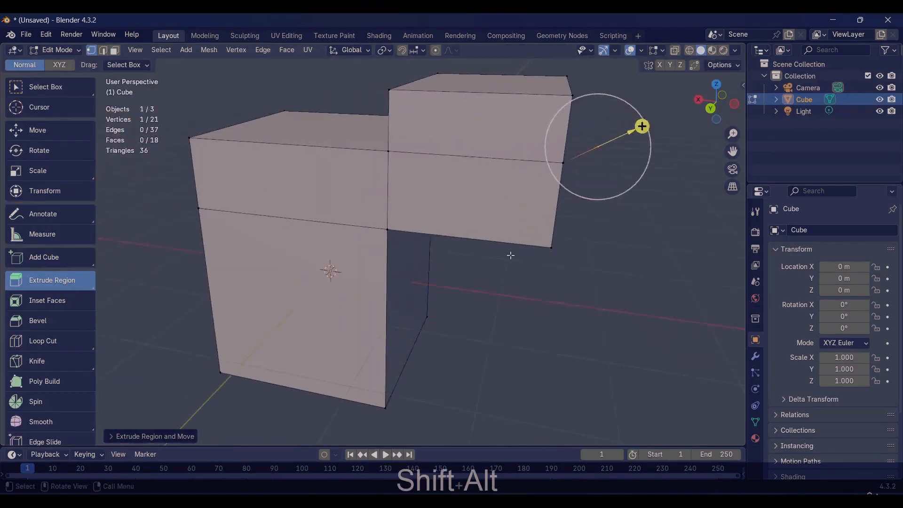
pyautogui.scroll(-1, 509, 254)
pyautogui.keyDown('alt'); pyautogui.keyDown('shift'); pyautogui.moveTo(500, 280); pyautogui.dragTo(527, 265); pyautogui.keyUp('shift'); pyautogui.keyUp('alt')
pyautogui.keyDown('alt'); pyautogui.moveTo(422, 282); pyautogui.dragTo(394, 285); pyautogui.keyUp('alt')
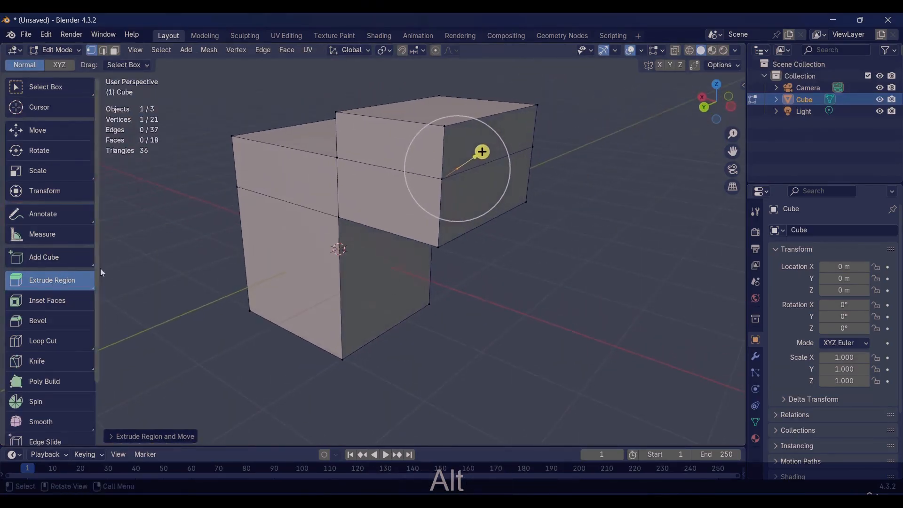
# Step: Switch to face selection and inset the upper front face of the projecting block with Inset Faces
pyautogui.click(44, 302)
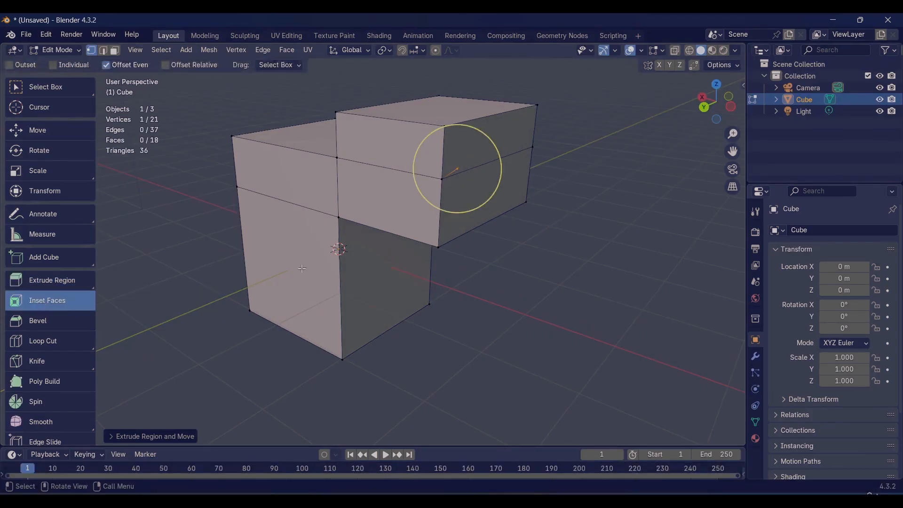
pyautogui.click(115, 51)
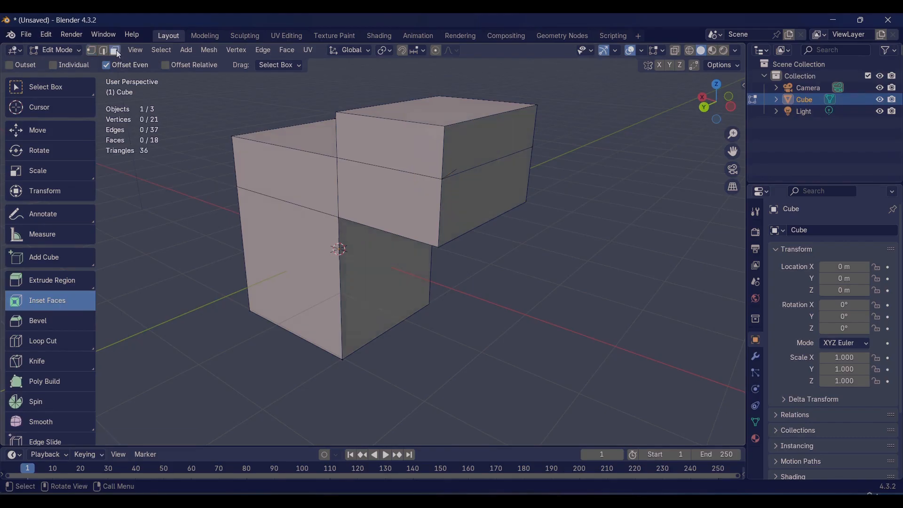
pyautogui.click(389, 141)
pyautogui.scroll(1, 403, 159)
pyautogui.scroll(-1, 403, 159)
pyautogui.keyDown('alt'); pyautogui.keyDown('shift'); pyautogui.moveTo(404, 162); pyautogui.dragTo(416, 195); pyautogui.keyUp('shift'); pyautogui.keyUp('alt')
pyautogui.moveTo(416, 195); pyautogui.dragTo(431, 160, button='middle')
pyautogui.moveTo(430, 160)
pyautogui.mouseDown()
pyautogui.moveTo(422, 165)
pyautogui.moveTo(427, 153)
pyautogui.mouseUp()
# Step: Inset the projection's lower front face and extrude the inner face outward
pyautogui.click(434, 206)
pyautogui.moveTo(434, 206); pyautogui.dragTo(434, 219)
pyautogui.click(39, 281)
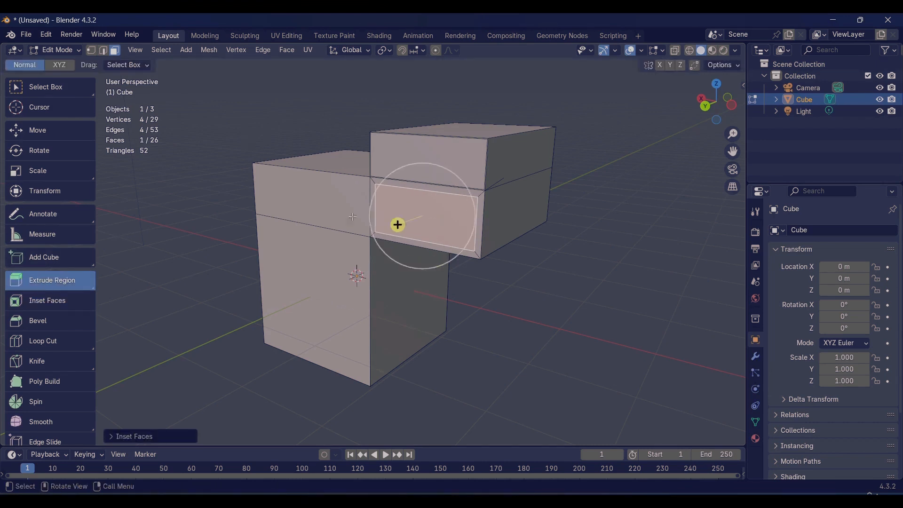
pyautogui.moveTo(397, 225); pyautogui.dragTo(373, 245)
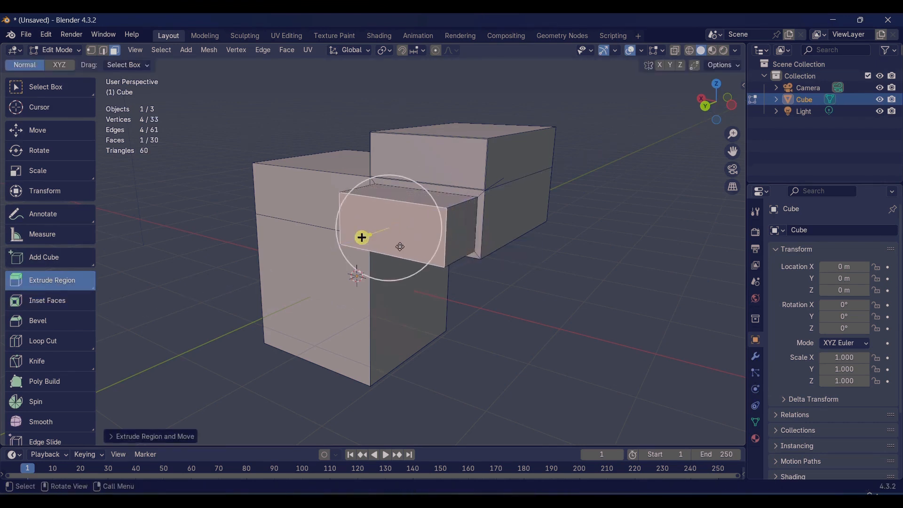
# Step: Bevel the edges of the extruded block's front face with an offset of about 0.1 m and 13 segments
pyautogui.click(38, 321)
pyautogui.scroll(2, 398, 281)
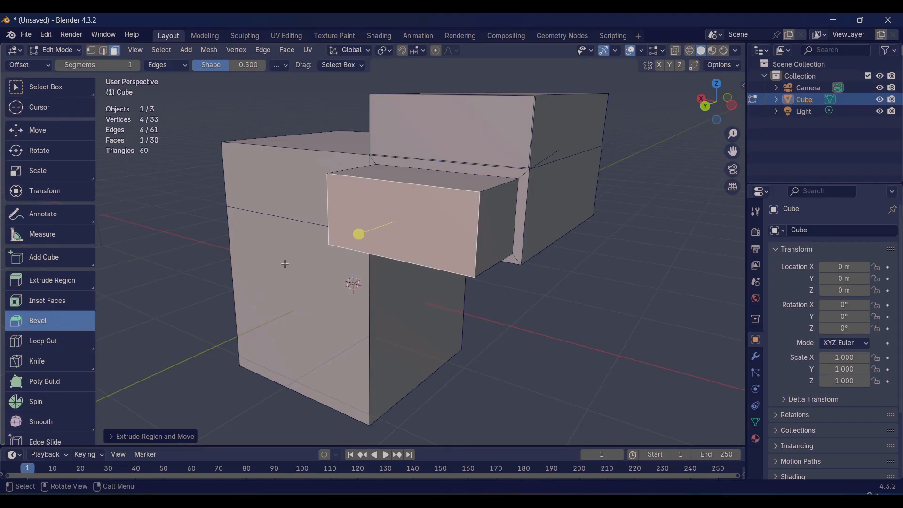
pyautogui.moveTo(360, 233); pyautogui.dragTo(337, 227)
pyautogui.scroll(3, 337, 228)
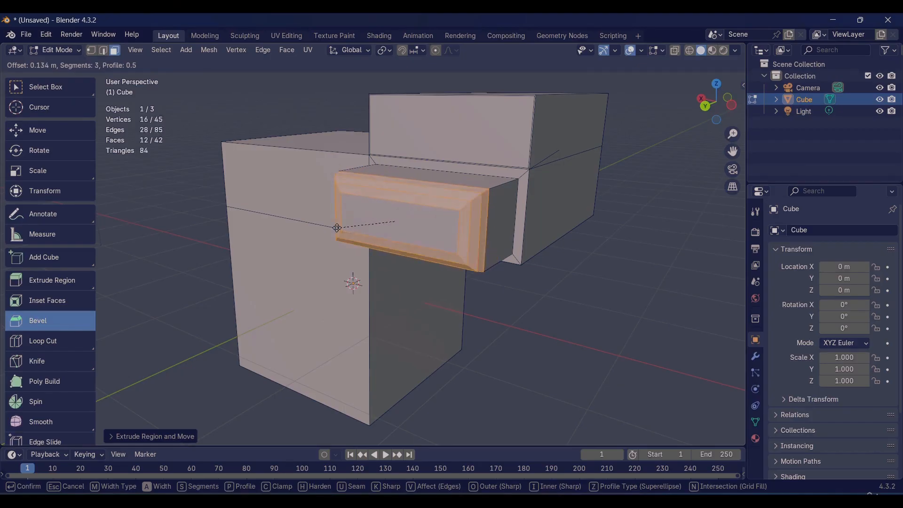
pyautogui.scroll(-3, 337, 227)
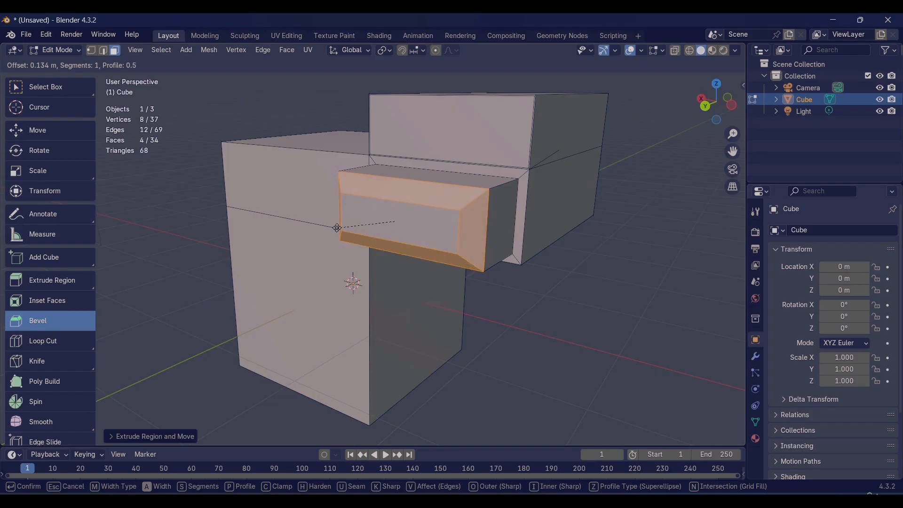
pyautogui.scroll(2, 337, 227)
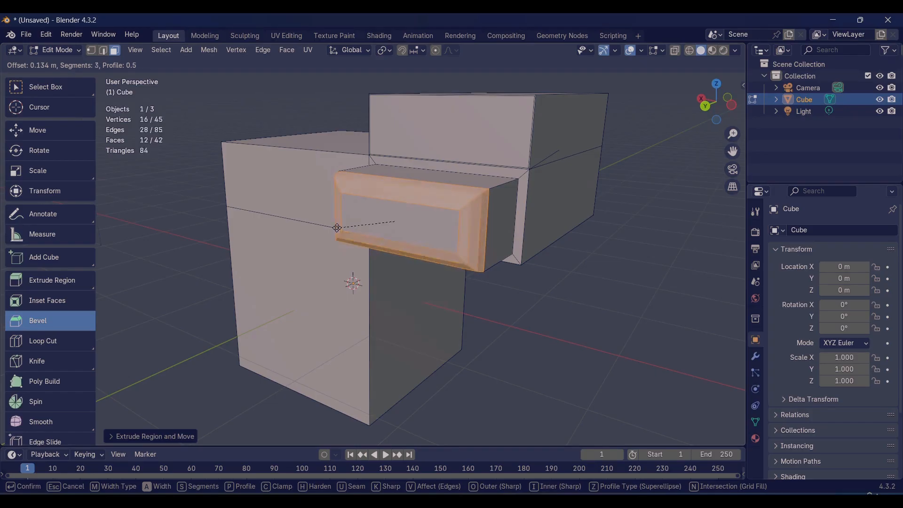
pyautogui.scroll(6, 337, 228)
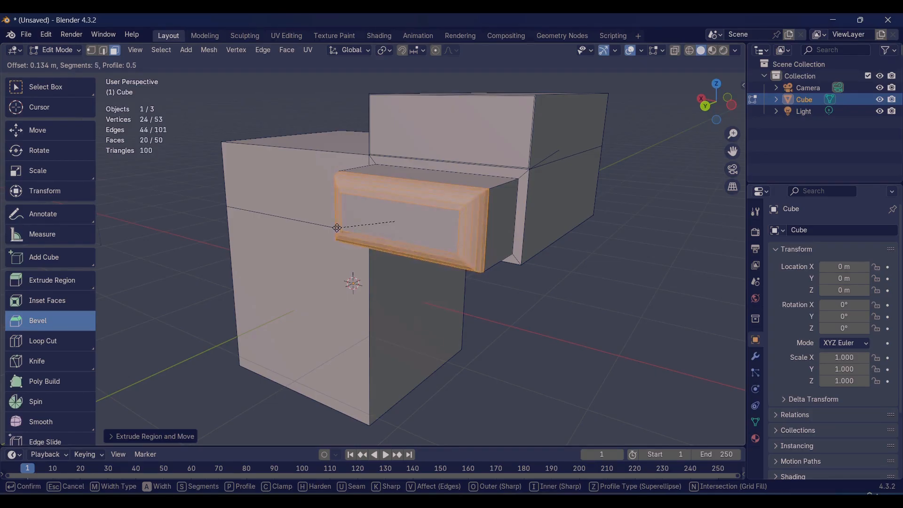
pyautogui.scroll(4, 336, 227)
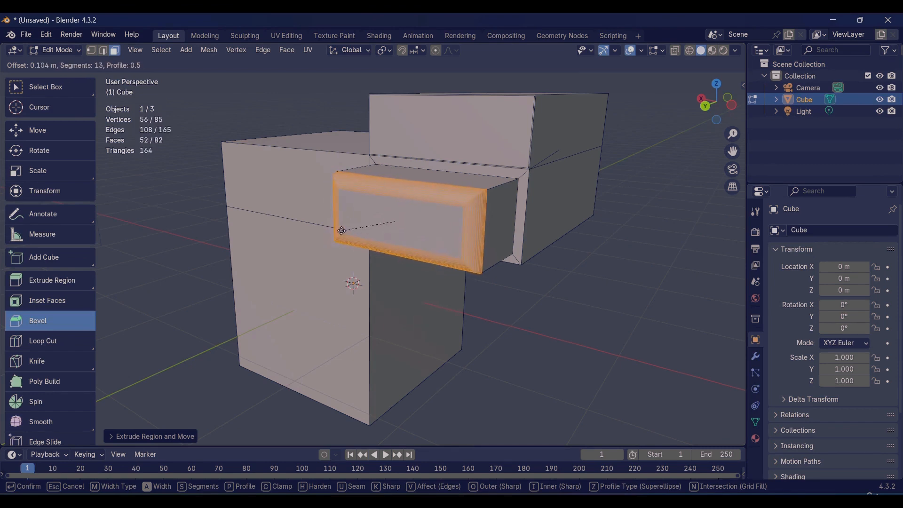
pyautogui.click(338, 229)
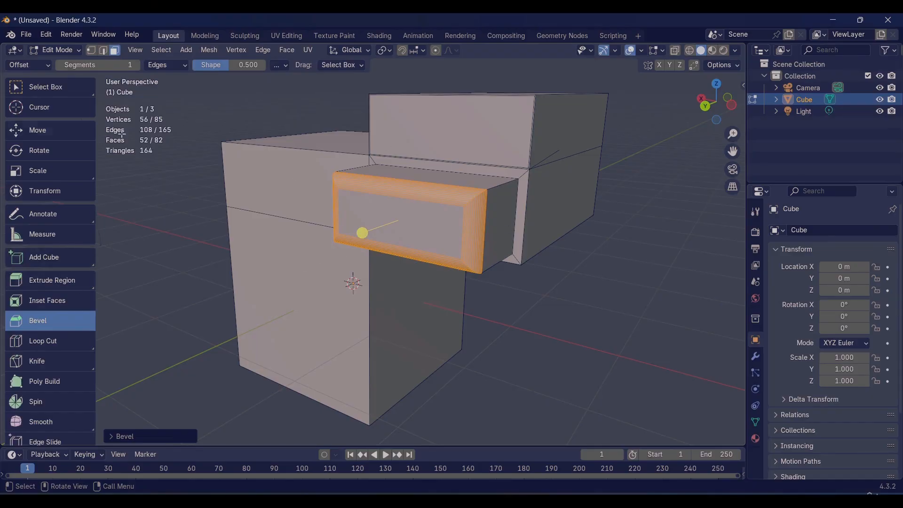
# Step: Toggle the mesh between Edit Mode and Object Mode several times, ending in Object Mode
pyautogui.keyDown('alt'); pyautogui.moveTo(278, 230); pyautogui.dragTo(544, 283, button='middle'); pyautogui.keyUp('alt')
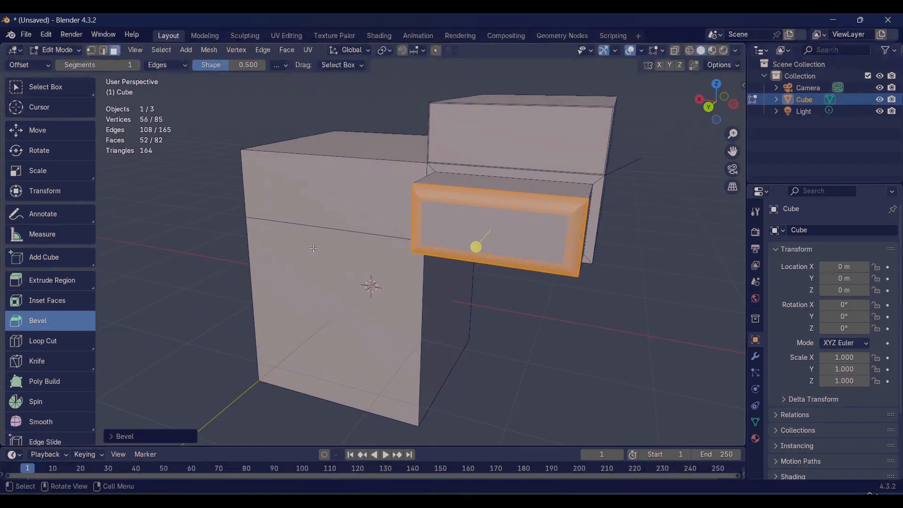
pyautogui.click(60, 52)
pyautogui.click(69, 51)
pyautogui.press('Tab')
pyautogui.press('Tab')
pyautogui.press('Tab')
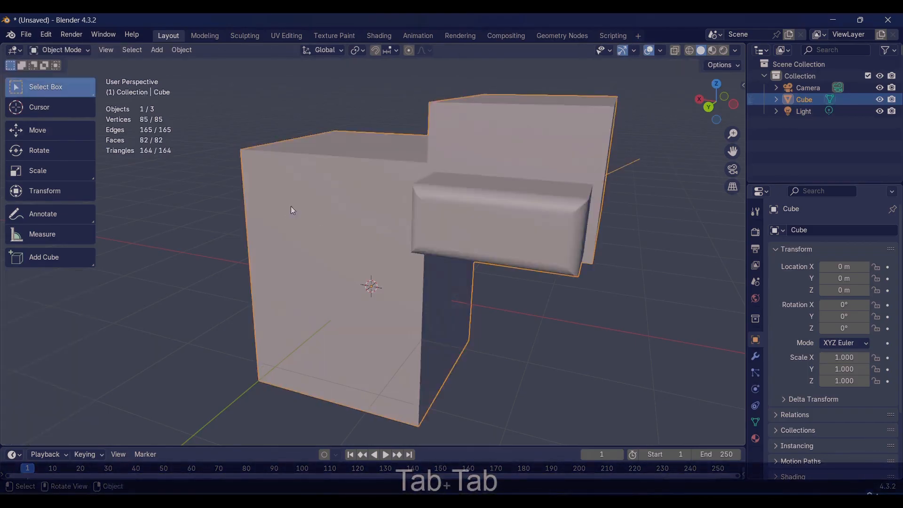
pyautogui.press('Tab')
pyautogui.press('Tab')
pyautogui.press('Tab')
pyautogui.press('Tab')
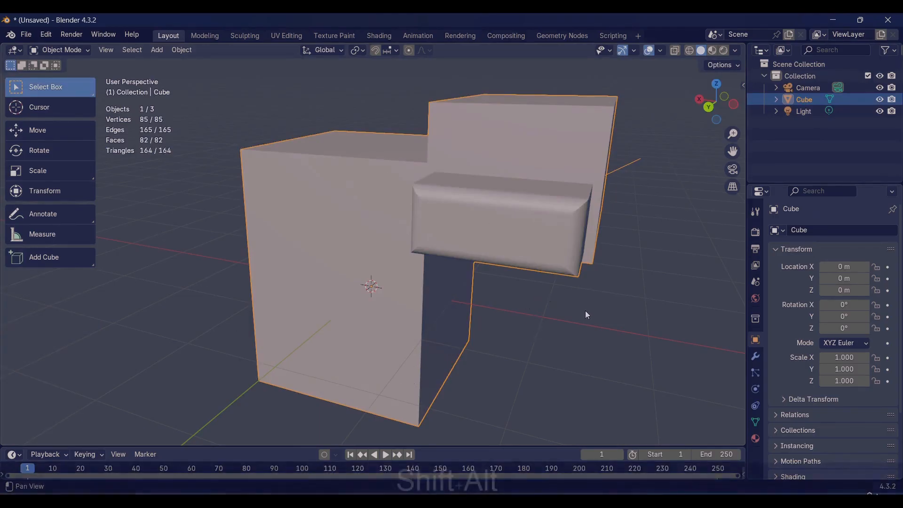
pyautogui.keyDown('alt'); pyautogui.keyDown('shift'); pyautogui.moveTo(586, 311); pyautogui.dragTo(547, 311); pyautogui.keyUp('shift'); pyautogui.keyUp('alt')
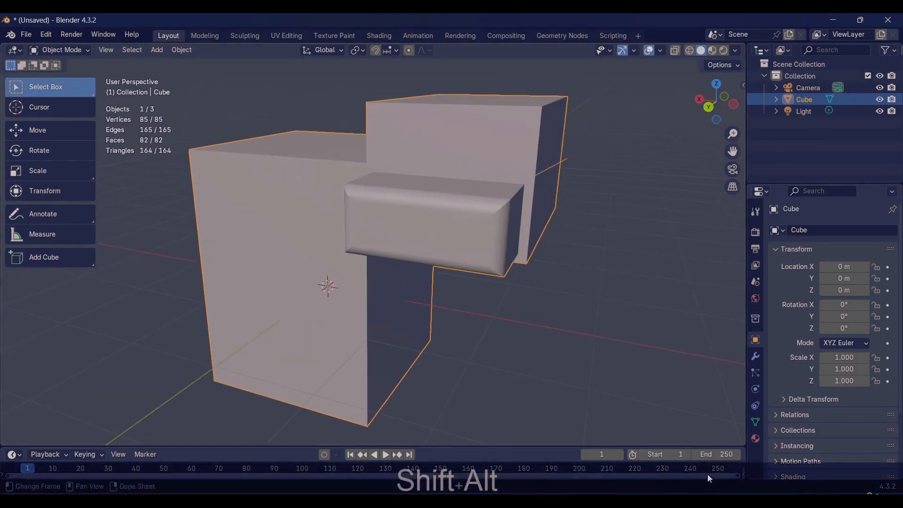